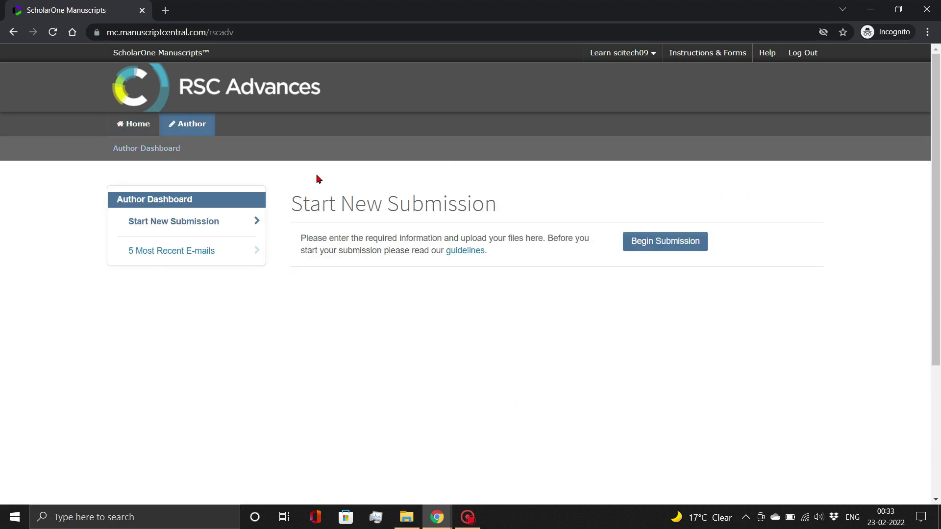
Step: Begin a new submission with Review Article as the manuscript type
{"action": "left_click", "coordinate": [660, 247]}
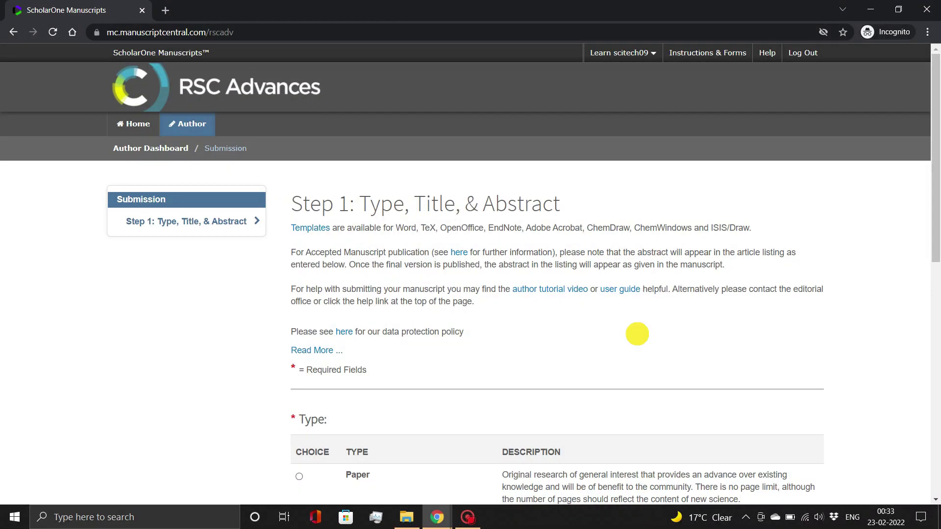
{"action": "scroll", "coordinate": [640, 338], "scroll_direction": "down", "scroll_amount": 5}
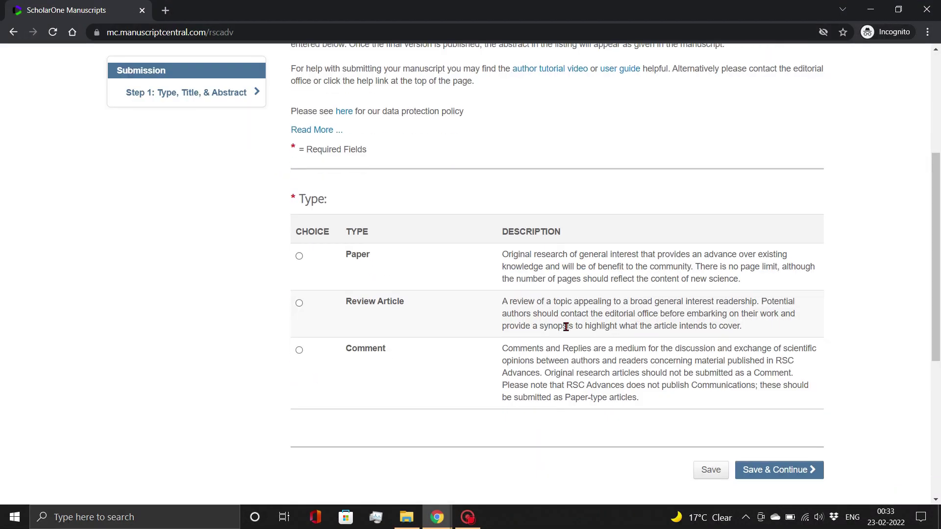
{"action": "left_click", "coordinate": [298, 303]}
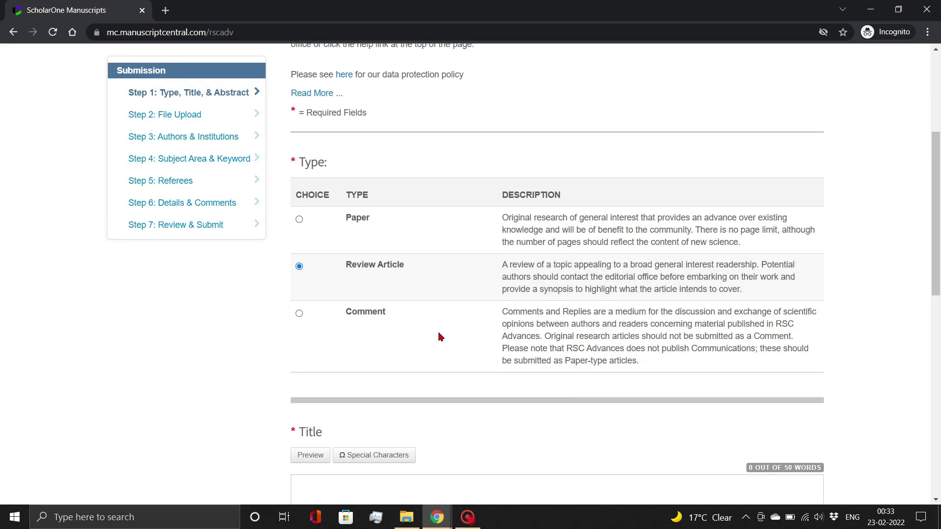
{"action": "scroll", "coordinate": [440, 336], "scroll_direction": "down", "scroll_amount": 3}
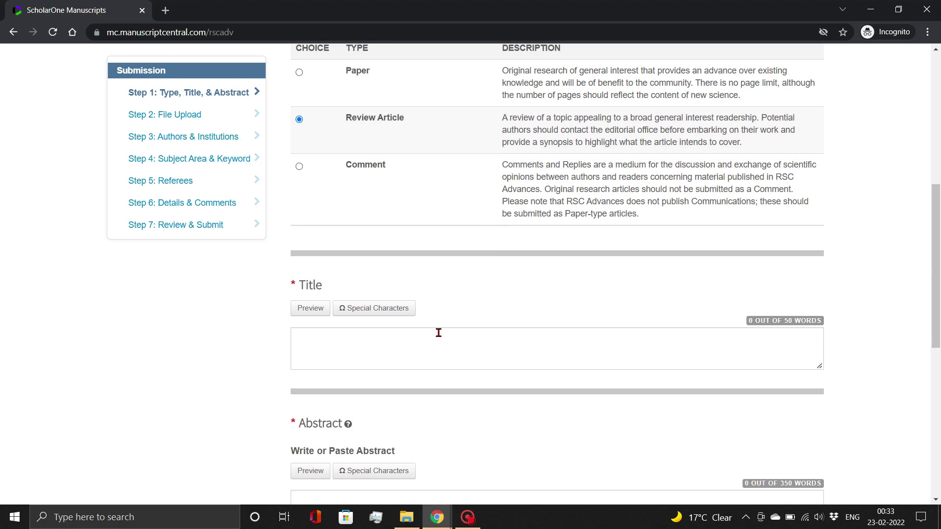
{"action": "left_click", "coordinate": [426, 312]}
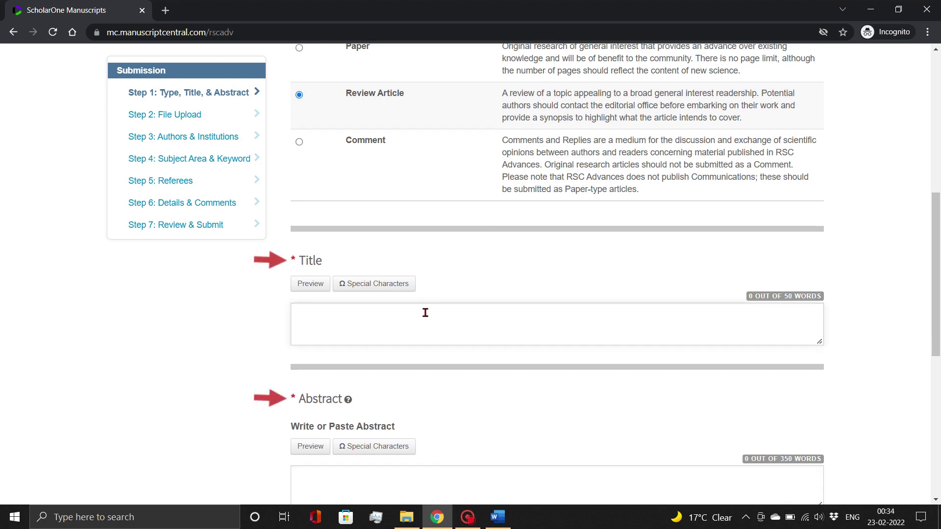
Step: Copy the two-line title from the Word manuscript into the Title field
{"action": "left_click", "coordinate": [502, 519]}
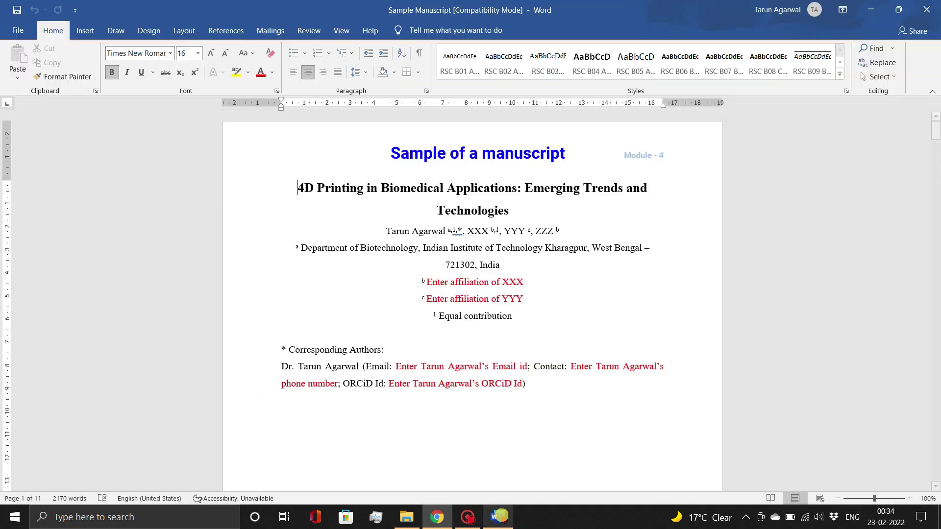
{"action": "triple_click", "coordinate": [463, 215]}
{"action": "key", "text": "ctrl+c"}
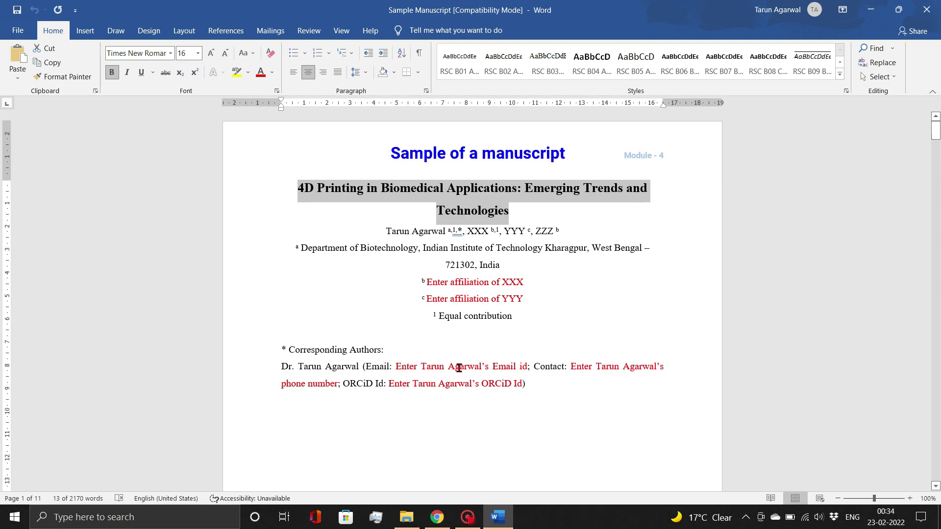
{"action": "left_click", "coordinate": [437, 518]}
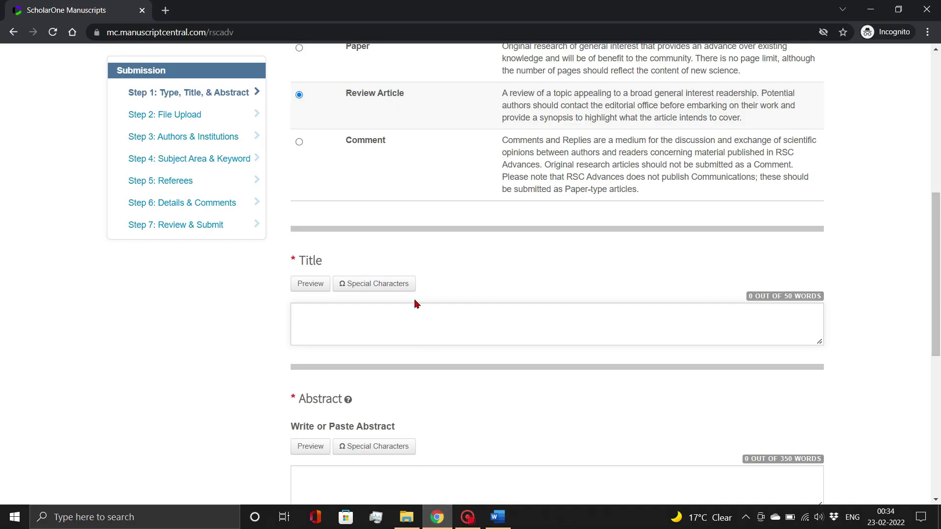
{"action": "key", "text": "ctrl+v"}
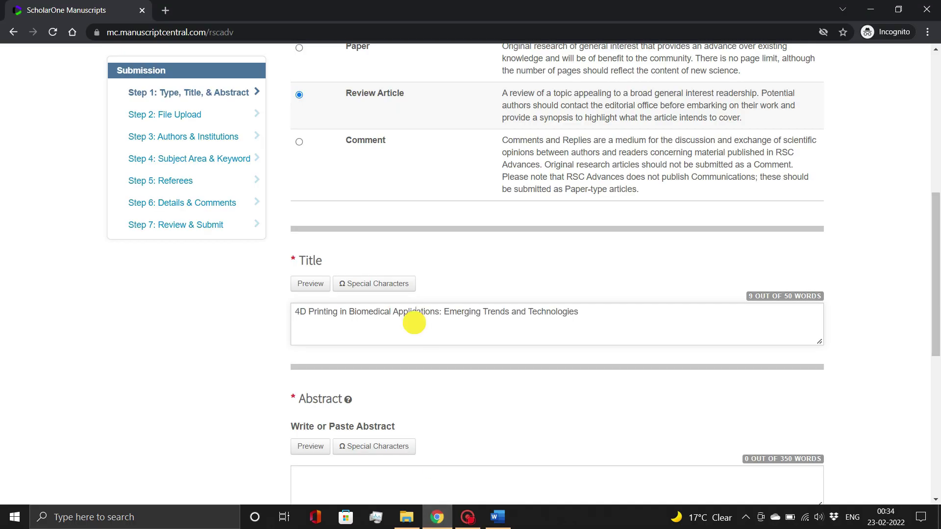
Step: Paste the 145-word abstract into the Abstract field and save Step 1
{"action": "left_click", "coordinate": [440, 477]}
{"action": "left_click", "coordinate": [498, 517]}
{"action": "left_click", "coordinate": [436, 517]}
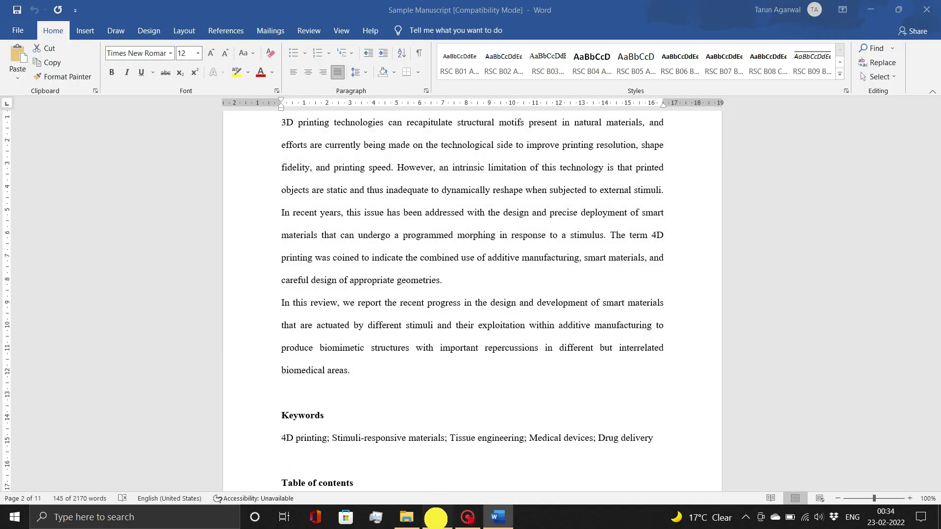
{"action": "left_click", "coordinate": [414, 478]}
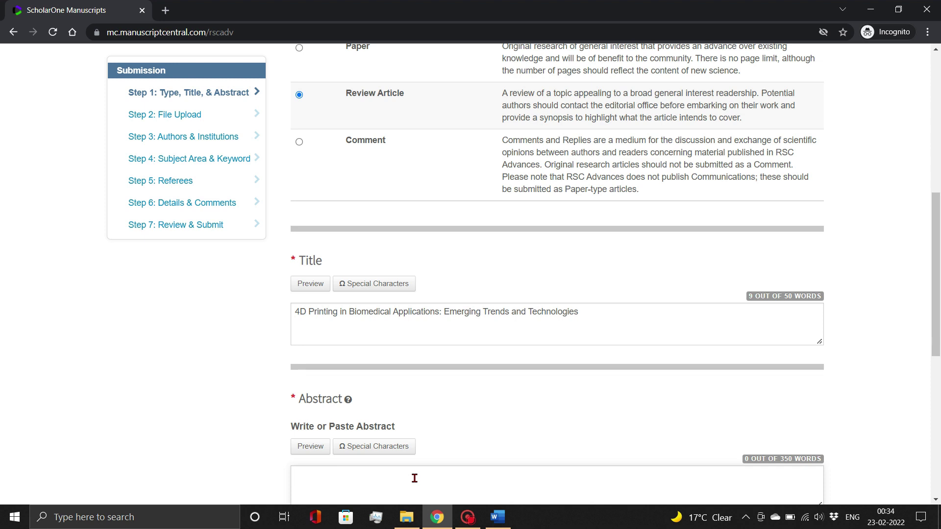
{"action": "key", "text": "ctrl+v"}
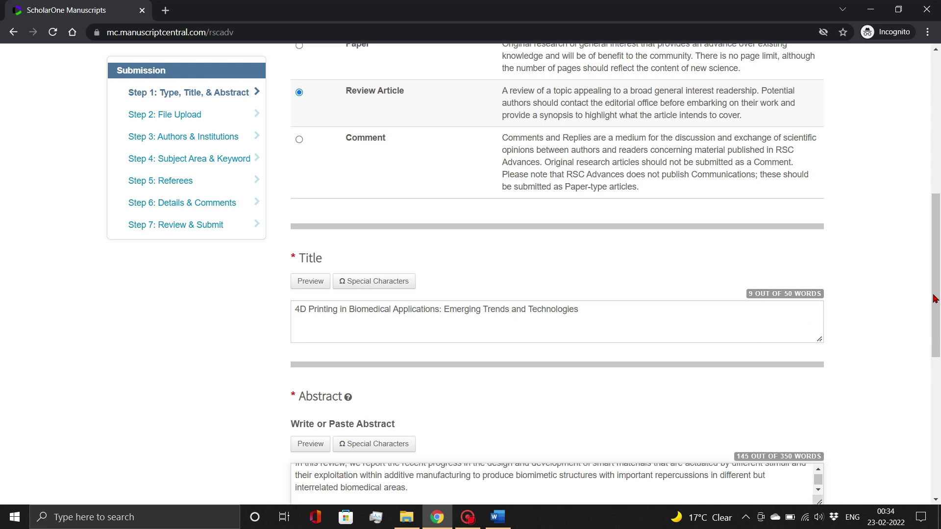
{"action": "left_click_drag", "start_coordinate": [935, 299], "coordinate": [935, 375]}
{"action": "left_click", "coordinate": [795, 351]}
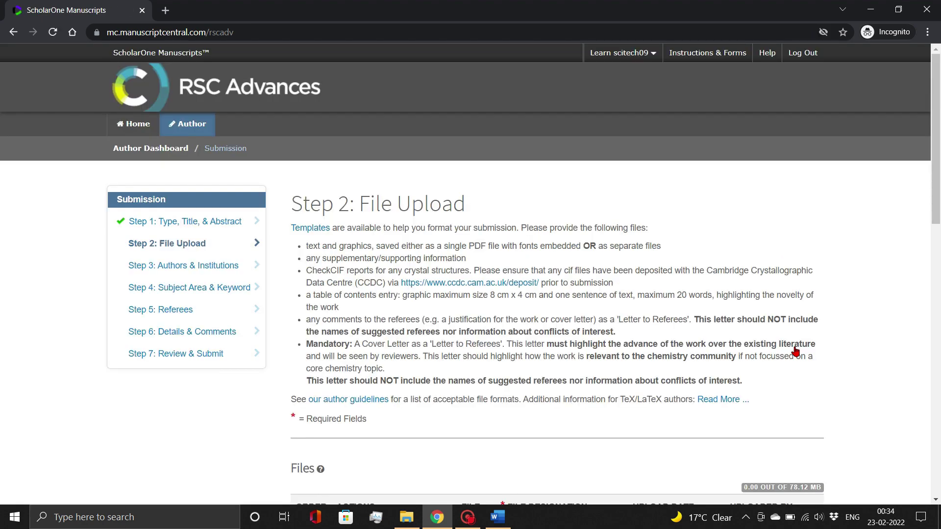
Step: Attach Cover Letter for Article Submission.docx to File 1 as the Letter to Referees
{"action": "left_click_drag", "start_coordinate": [934, 209], "coordinate": [936, 345]}
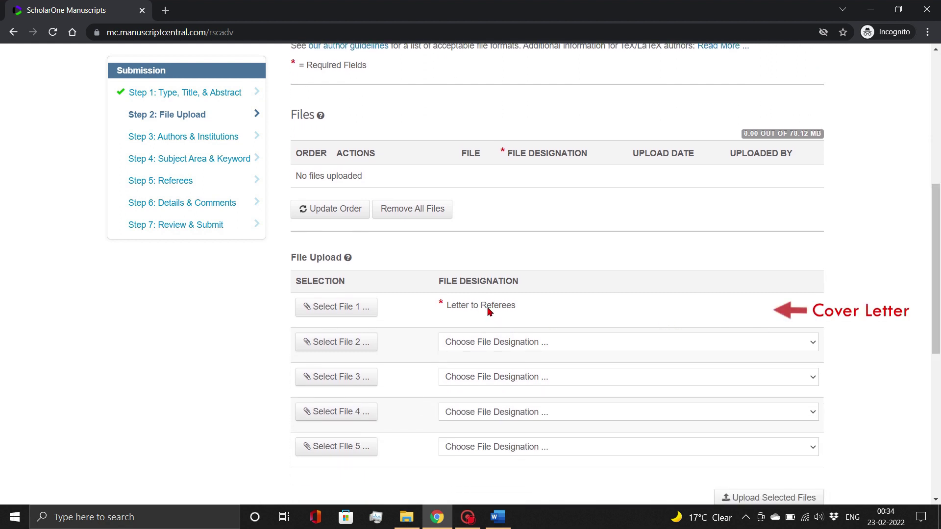
{"action": "left_click", "coordinate": [321, 312]}
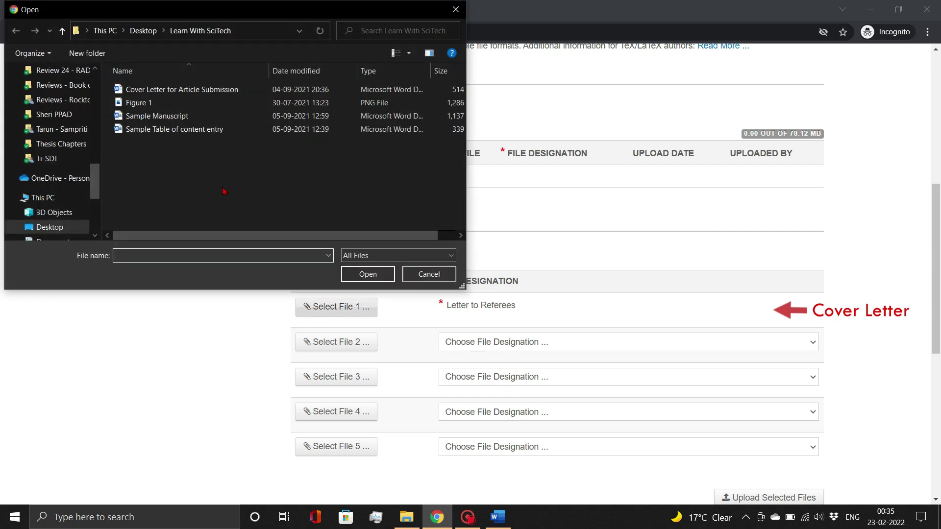
{"action": "left_click", "coordinate": [187, 91]}
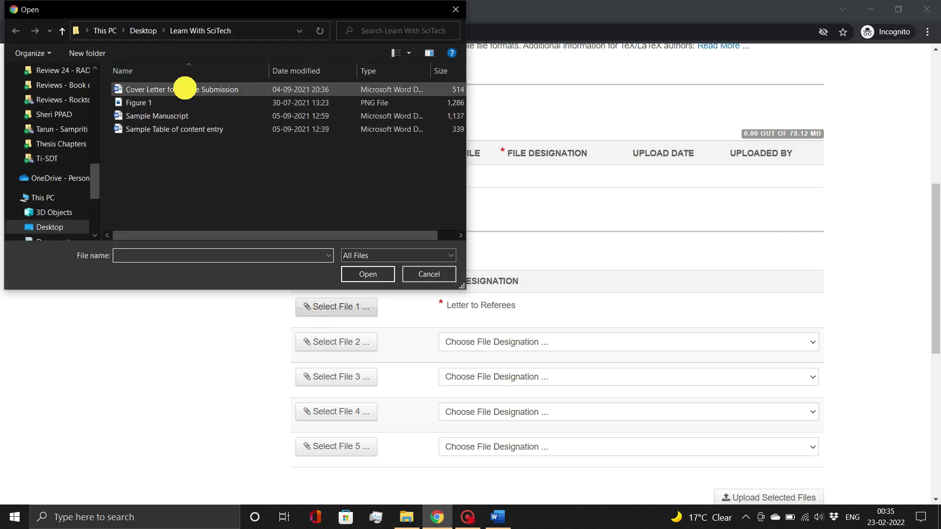
{"action": "left_click", "coordinate": [354, 275]}
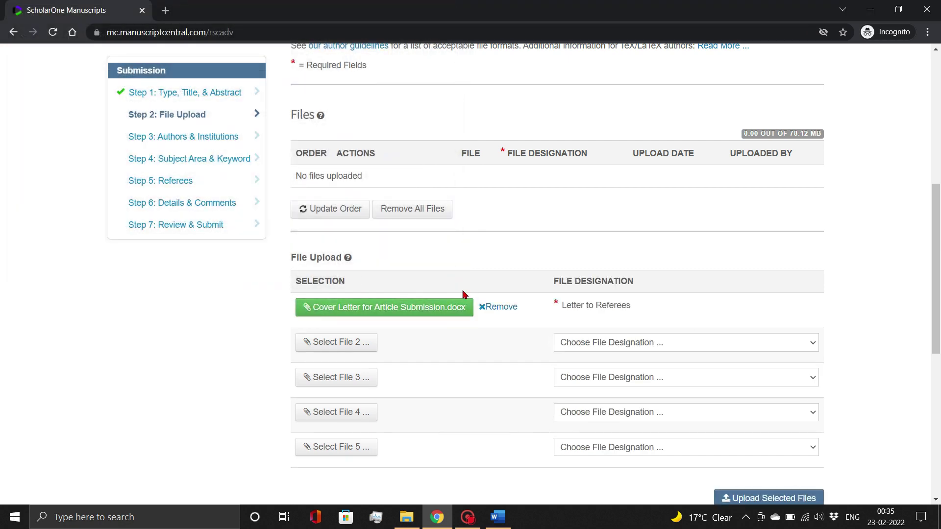
Step: Designate File 2 as Main Article and attach Sample Manuscript.docx
{"action": "left_click", "coordinate": [572, 344]}
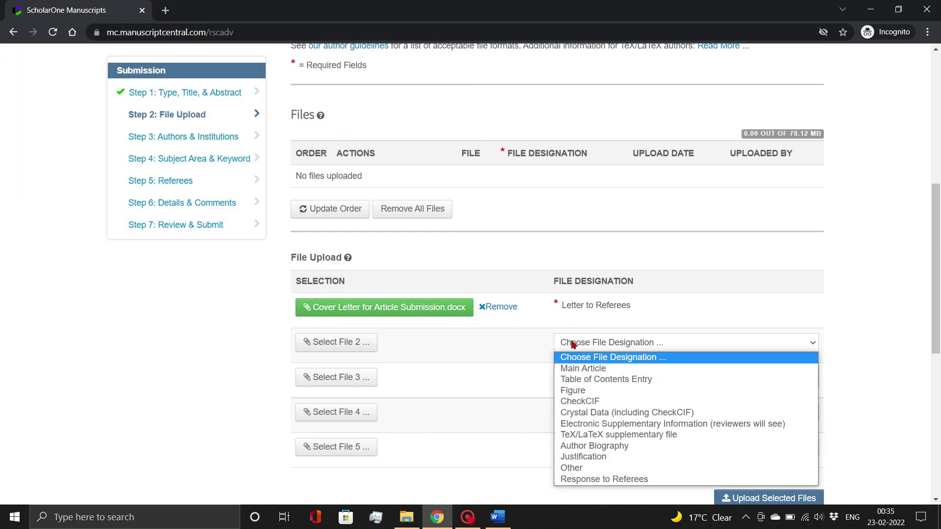
{"action": "left_click", "coordinate": [573, 369]}
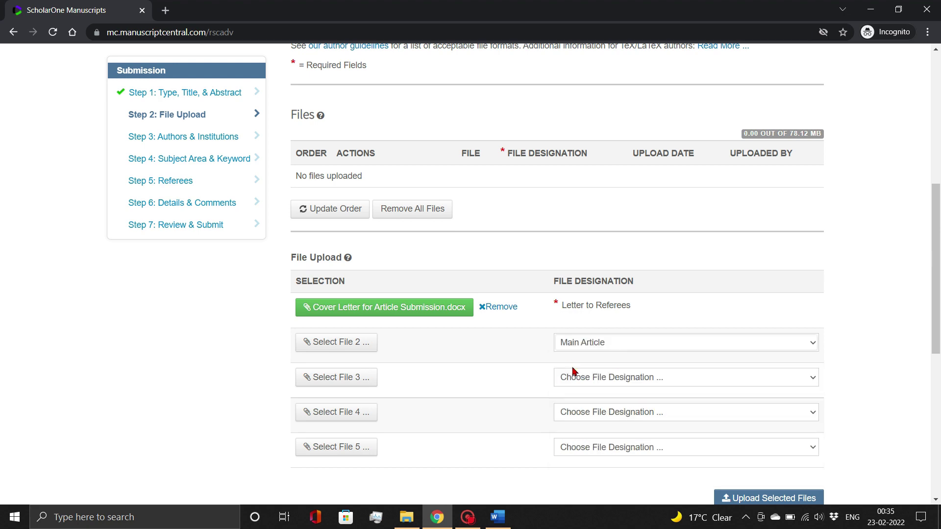
{"action": "left_click", "coordinate": [367, 345]}
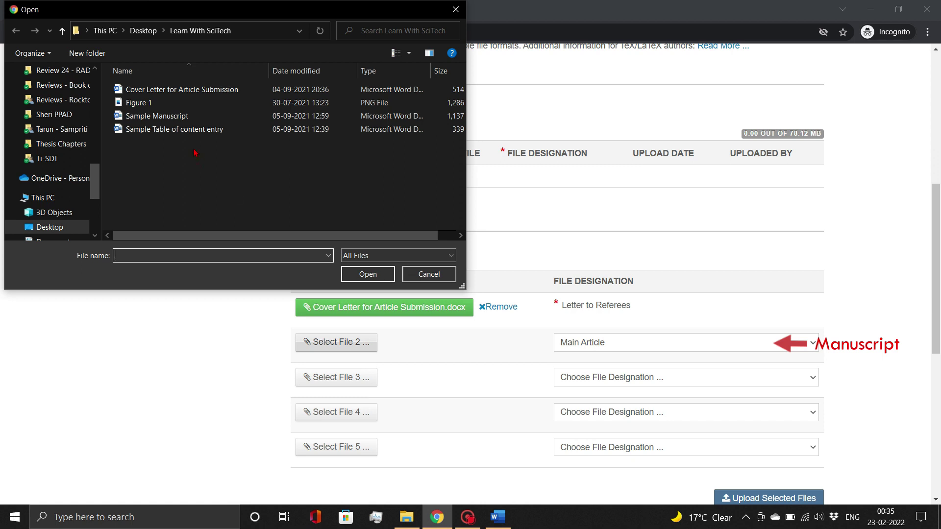
{"action": "left_click", "coordinate": [168, 115]}
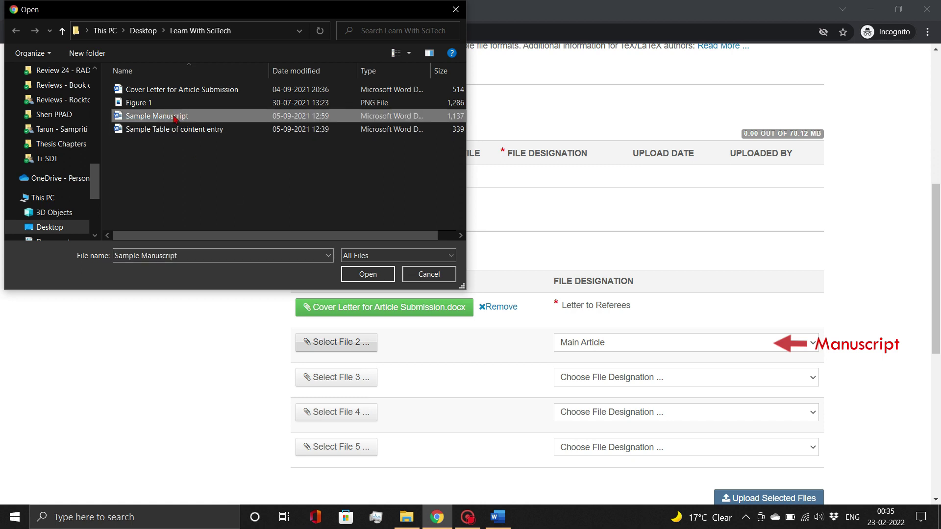
{"action": "left_click", "coordinate": [368, 274]}
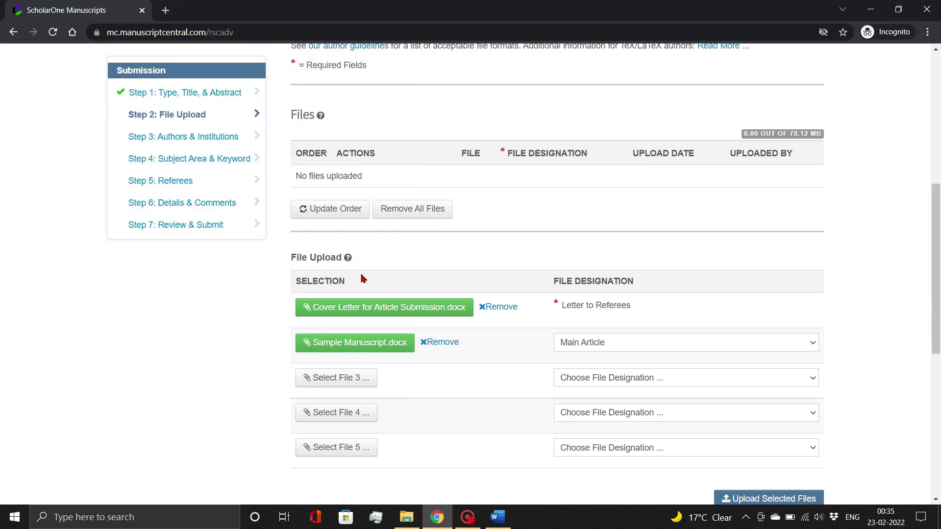
Step: Designate File 3 as Table of Contents Entry and attach Sample Table of content entry.docx
{"action": "left_click", "coordinate": [567, 385]}
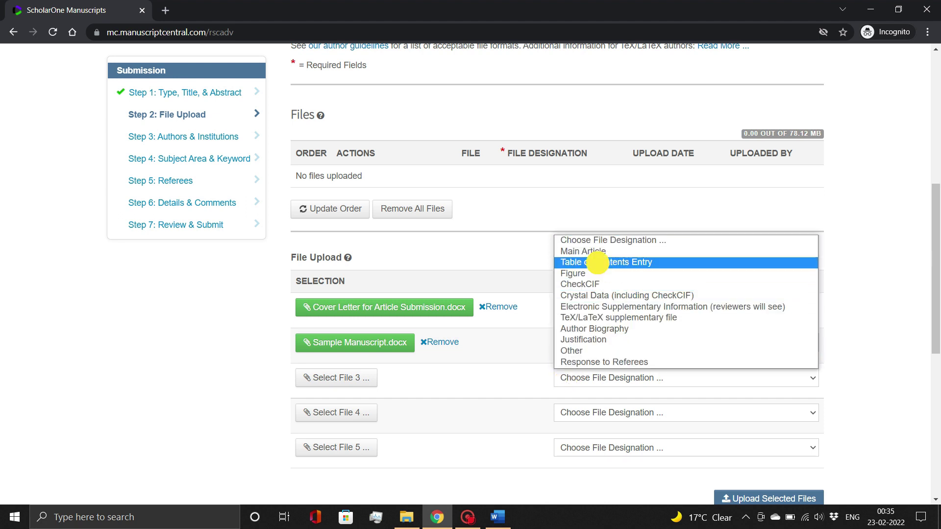
{"action": "left_click", "coordinate": [599, 263]}
{"action": "left_click", "coordinate": [367, 378]}
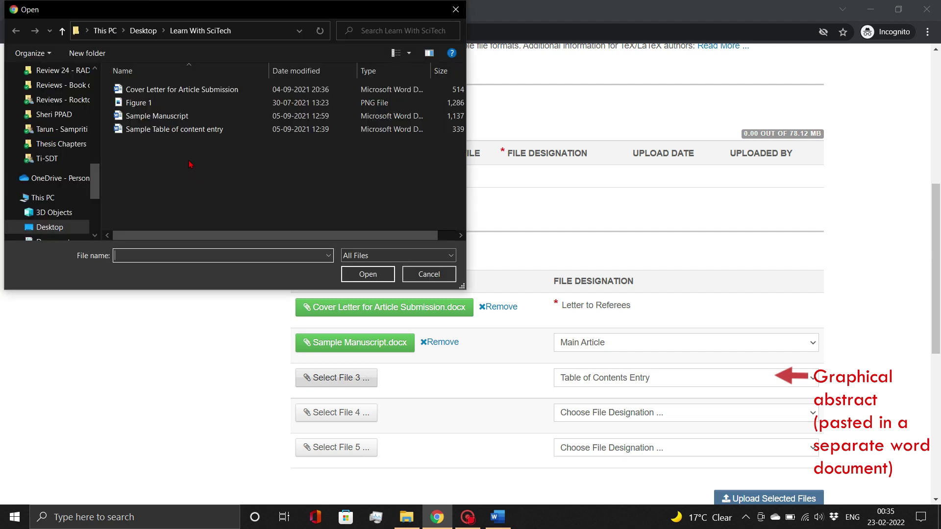
{"action": "left_click", "coordinate": [177, 130]}
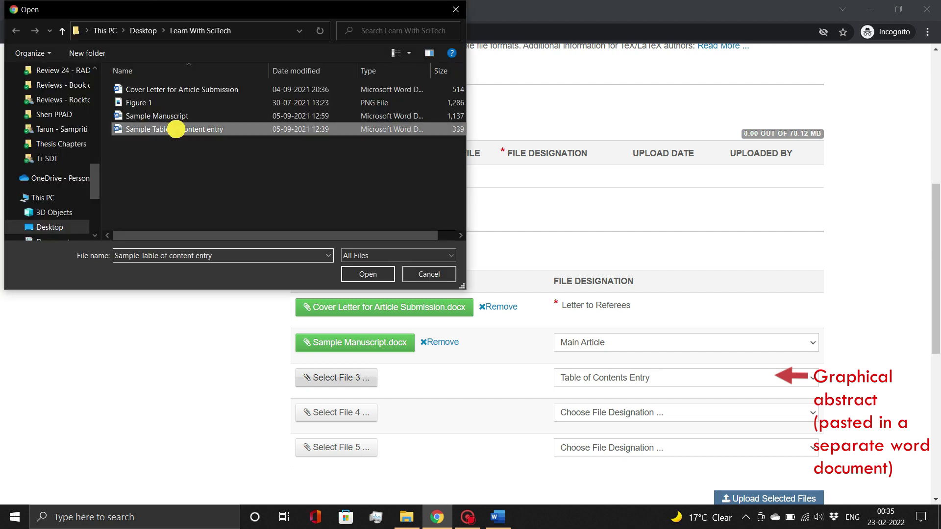
{"action": "left_click", "coordinate": [368, 273]}
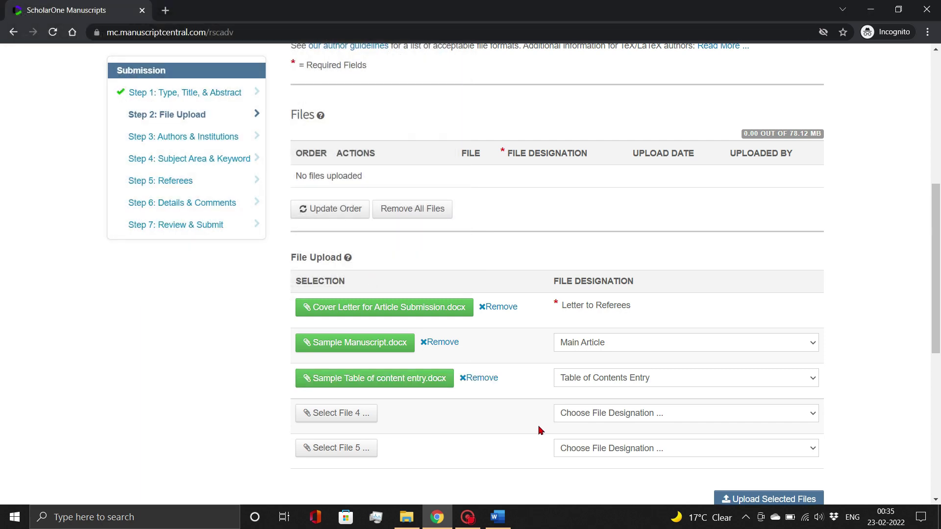
{"action": "left_click", "coordinate": [577, 418]}
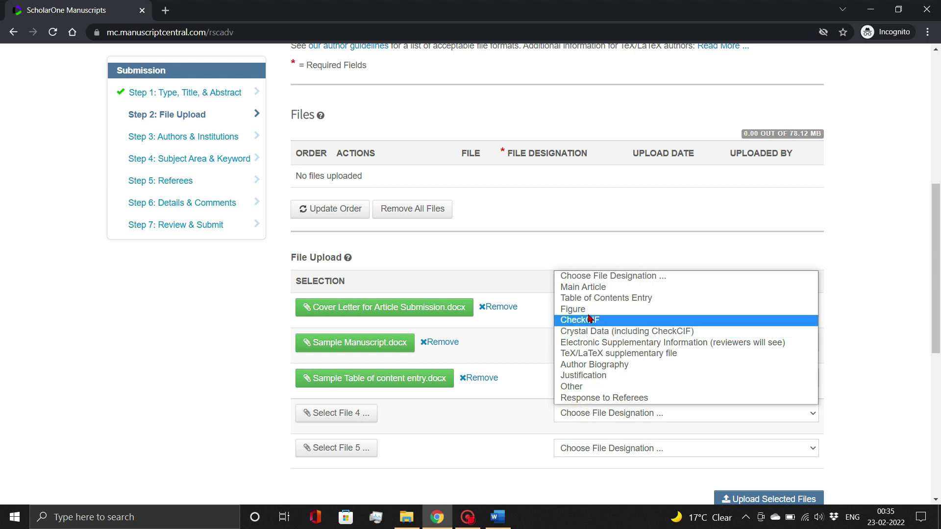
Step: Designate File 4 as Figure and attach Figure 1.png
{"action": "left_click", "coordinate": [574, 309]}
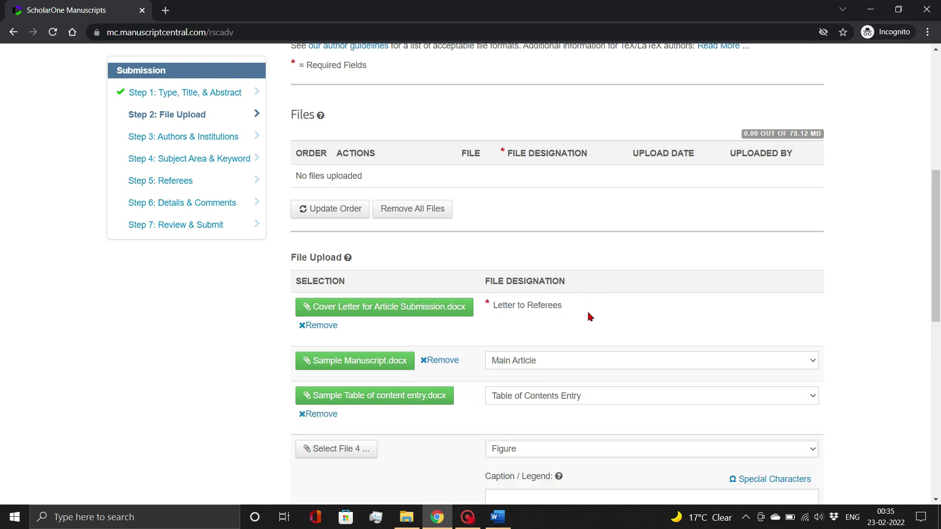
{"action": "left_click_drag", "start_coordinate": [934, 220], "coordinate": [936, 295]}
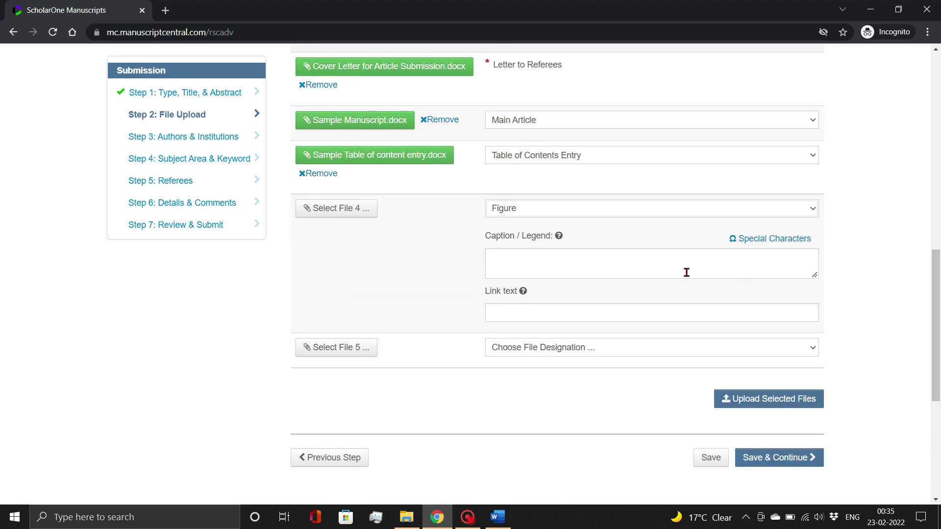
{"action": "left_click", "coordinate": [333, 216]}
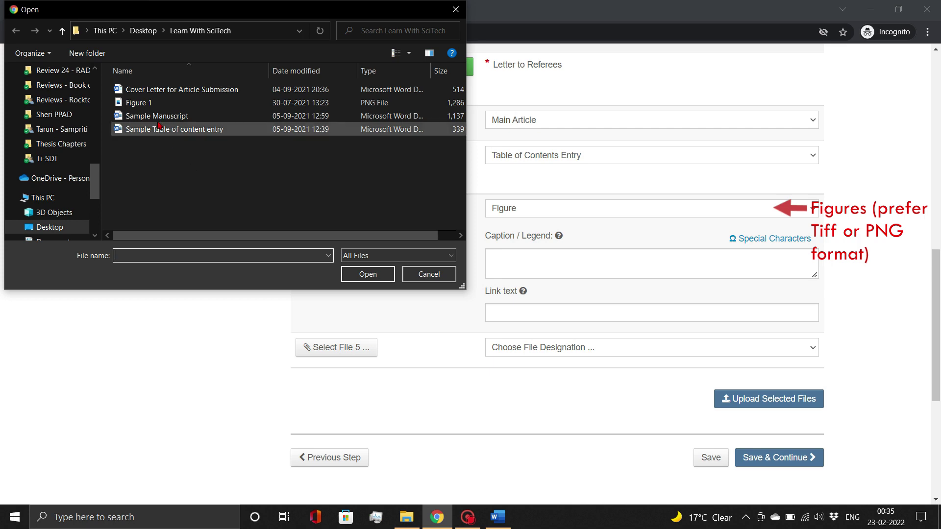
{"action": "double_click", "coordinate": [142, 103]}
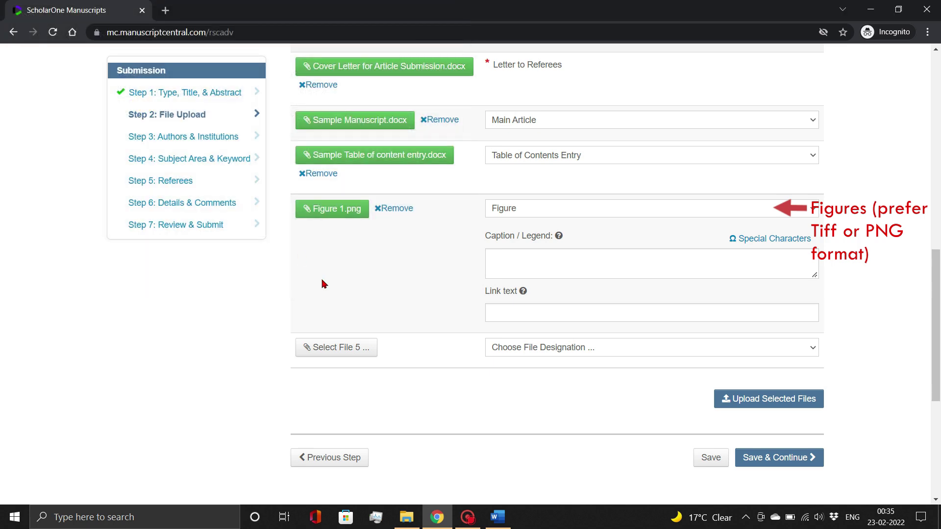
Step: Give the figure the Word manuscript's Figure 1 caption and link text 'Figure 1', then upload the files
{"action": "left_click", "coordinate": [538, 270]}
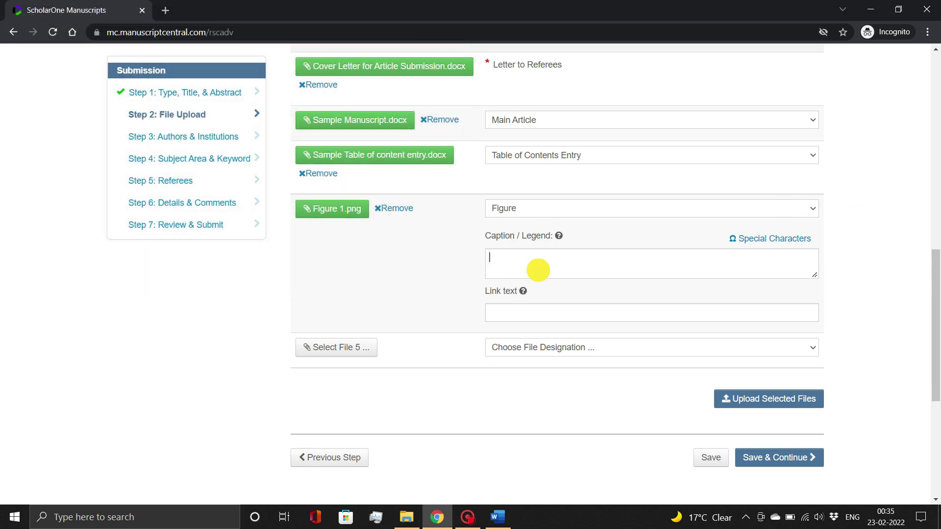
{"action": "left_click", "coordinate": [497, 517]}
{"action": "left_click_drag", "start_coordinate": [485, 409], "coordinate": [337, 388]}
{"action": "key", "text": "ctrl+c"}
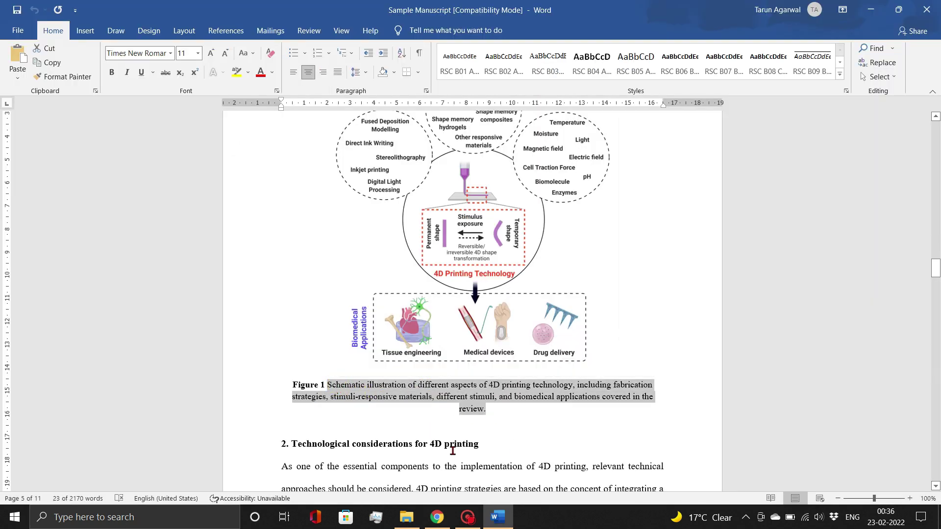
{"action": "left_click", "coordinate": [437, 517]}
{"action": "left_click", "coordinate": [544, 271]}
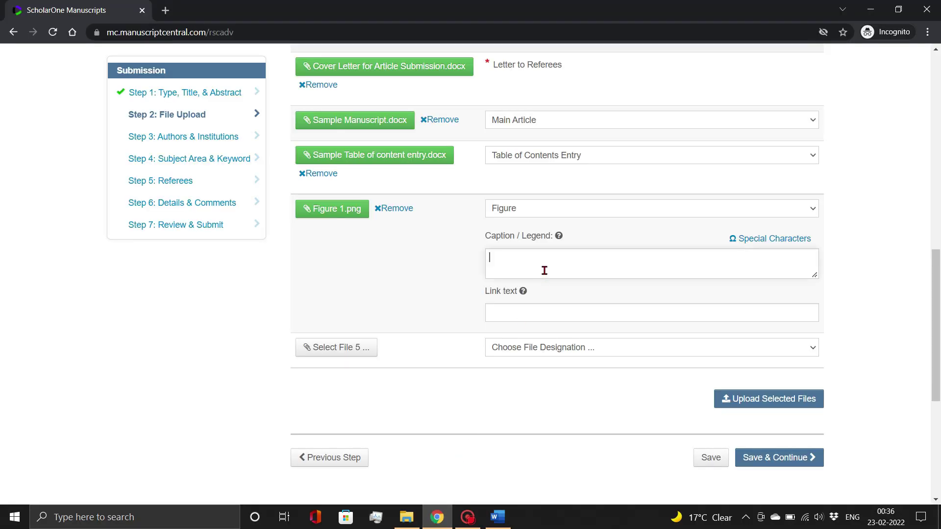
{"action": "key", "text": "ctrl+v"}
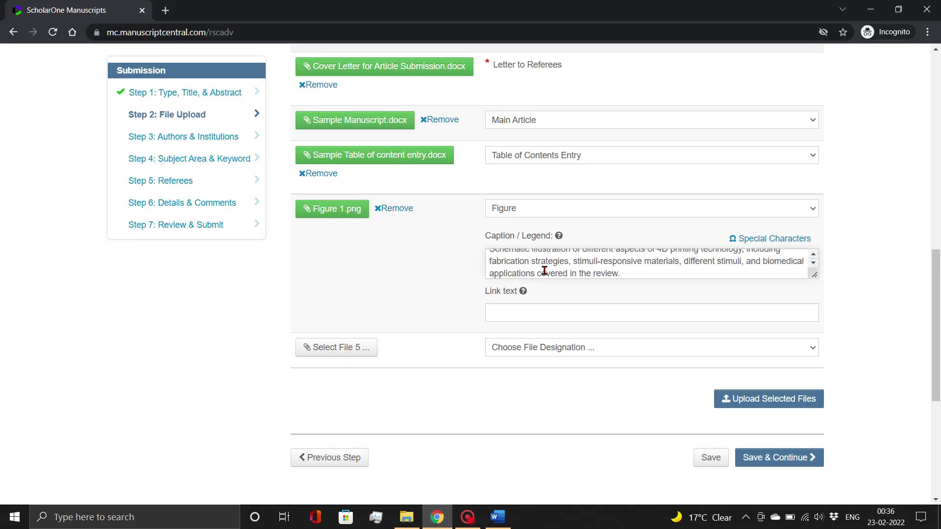
{"action": "left_click", "coordinate": [527, 313]}
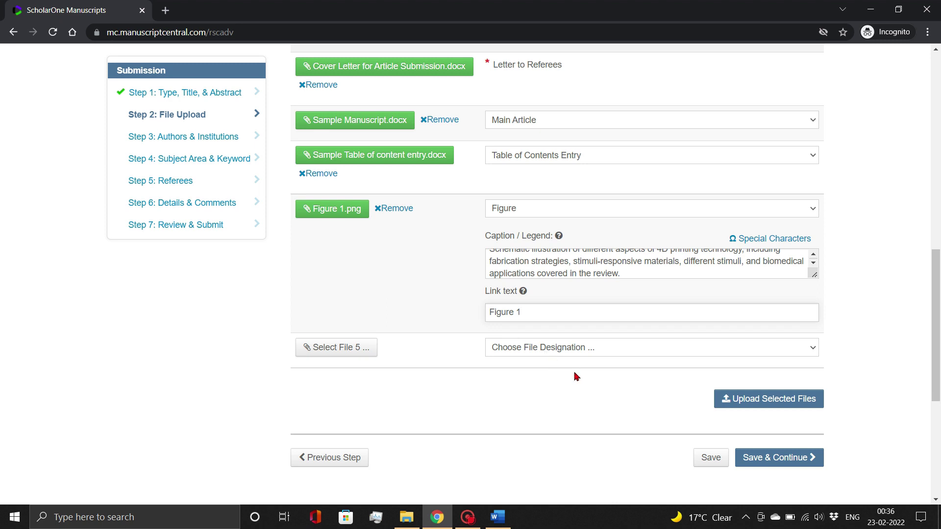
{"action": "left_click", "coordinate": [739, 403]}
{"action": "left_click", "coordinate": [739, 400]}
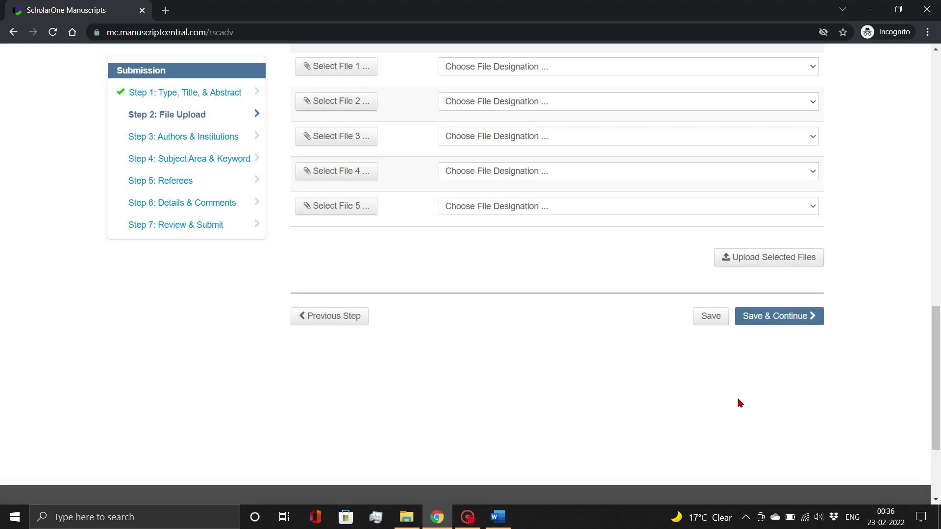
Step: Check the Files table listing the four uploads, then save Step 2
{"action": "left_click_drag", "start_coordinate": [931, 349], "coordinate": [911, 204]}
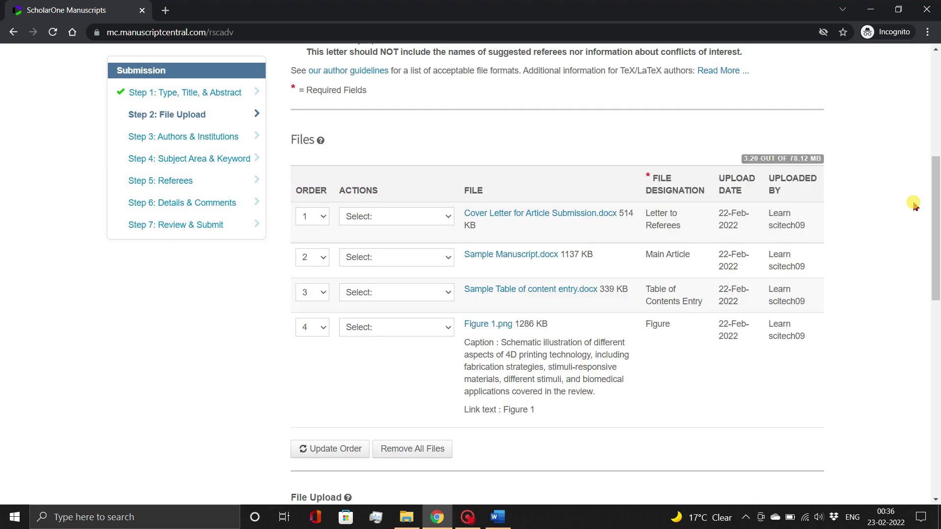
{"action": "left_click", "coordinate": [443, 333]}
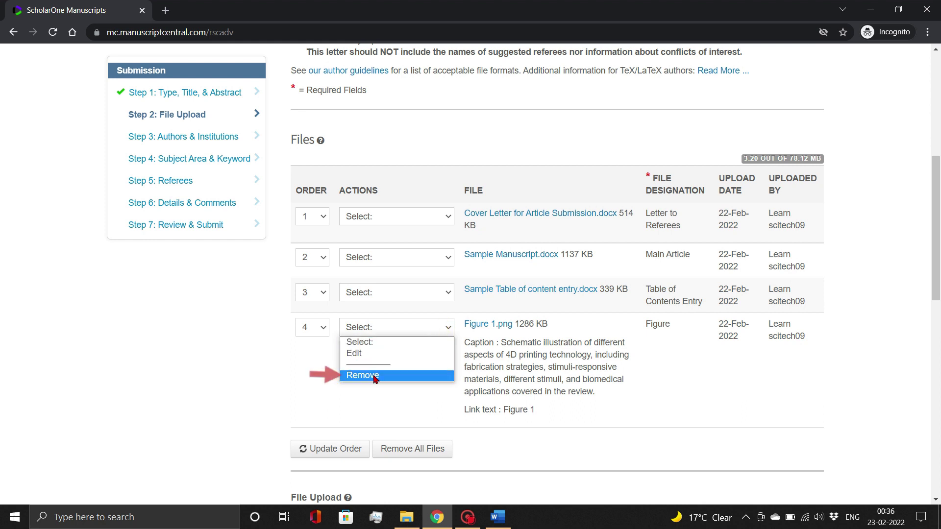
{"action": "left_click", "coordinate": [414, 398]}
{"action": "left_click_drag", "start_coordinate": [933, 229], "coordinate": [935, 371]}
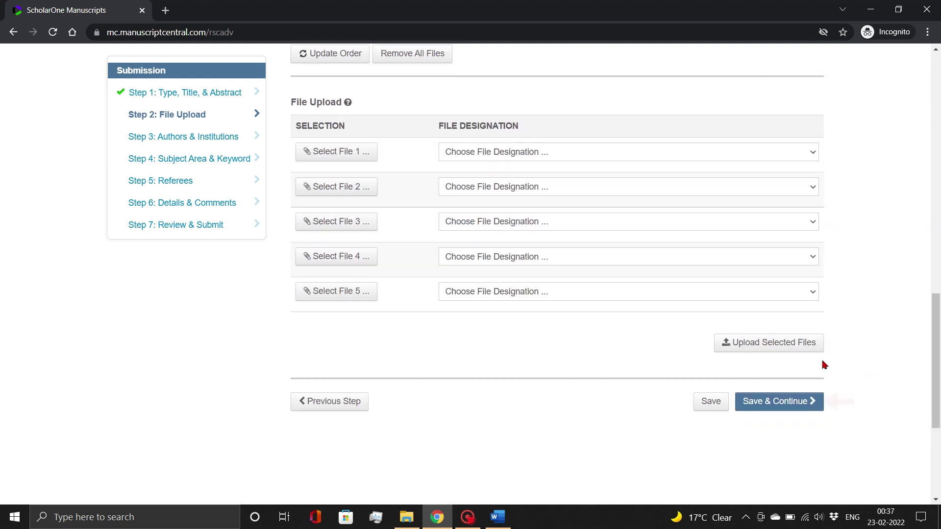
{"action": "left_click", "coordinate": [789, 406]}
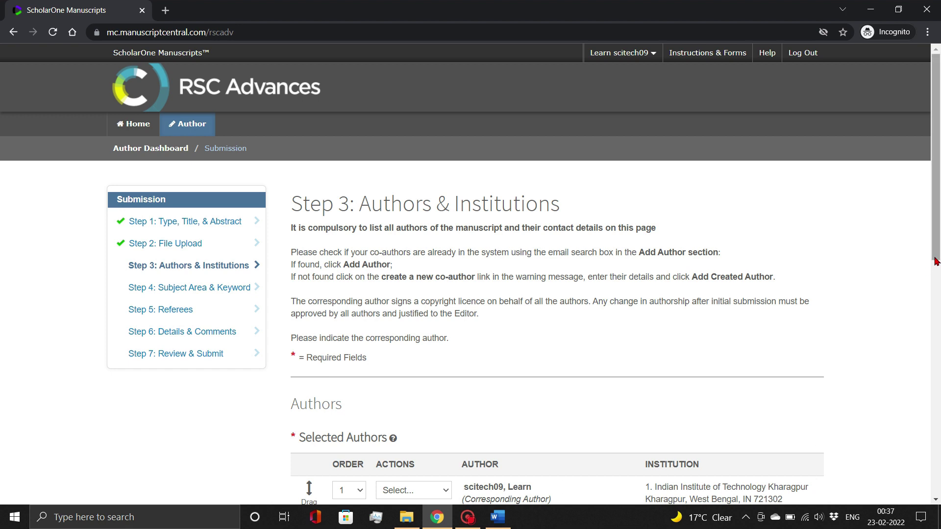
Step: Look up the co-author by e-mail address and add them to the author list
{"action": "scroll", "coordinate": [934, 245], "scroll_direction": "down", "scroll_amount": 7}
{"action": "left_click", "coordinate": [431, 279]}
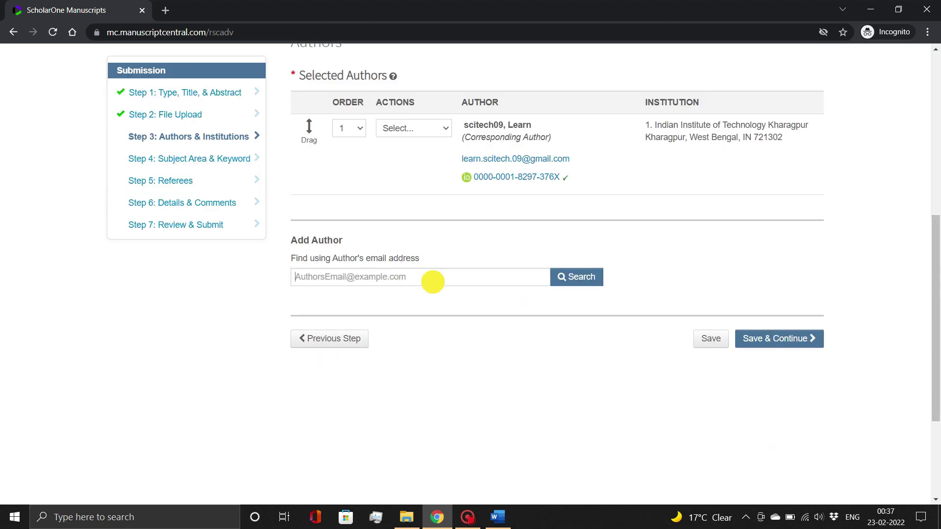
{"action": "key", "text": "ctrl+v"}
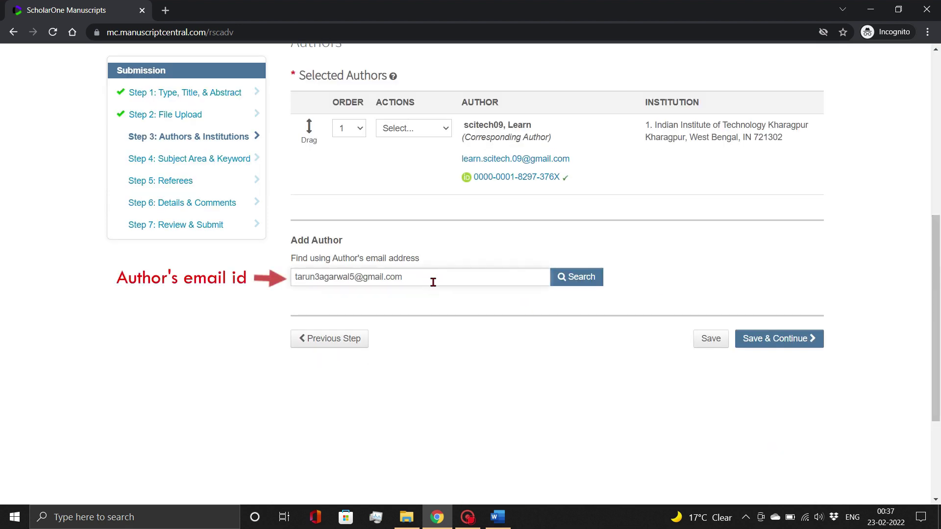
{"action": "left_click", "coordinate": [576, 278]}
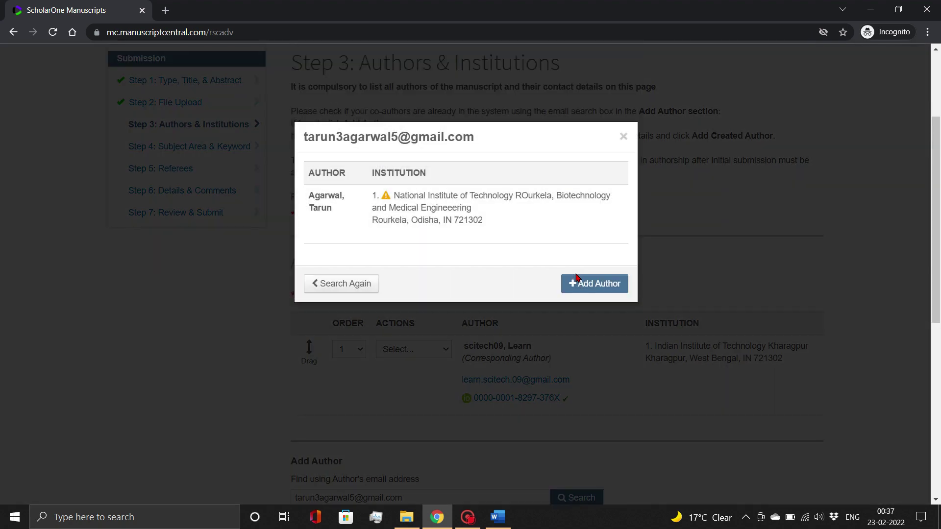
{"action": "left_click", "coordinate": [595, 289]}
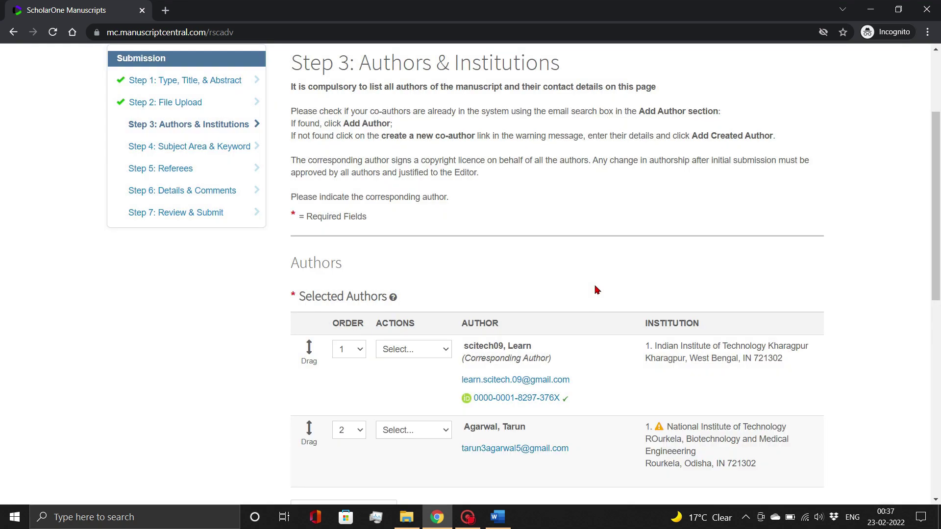
Step: Change the second author's institution to Indian Institute of Technology Kharagpur and department to Biotechnology
{"action": "scroll", "coordinate": [597, 291], "scroll_direction": "down", "scroll_amount": 3}
{"action": "left_click", "coordinate": [414, 249]}
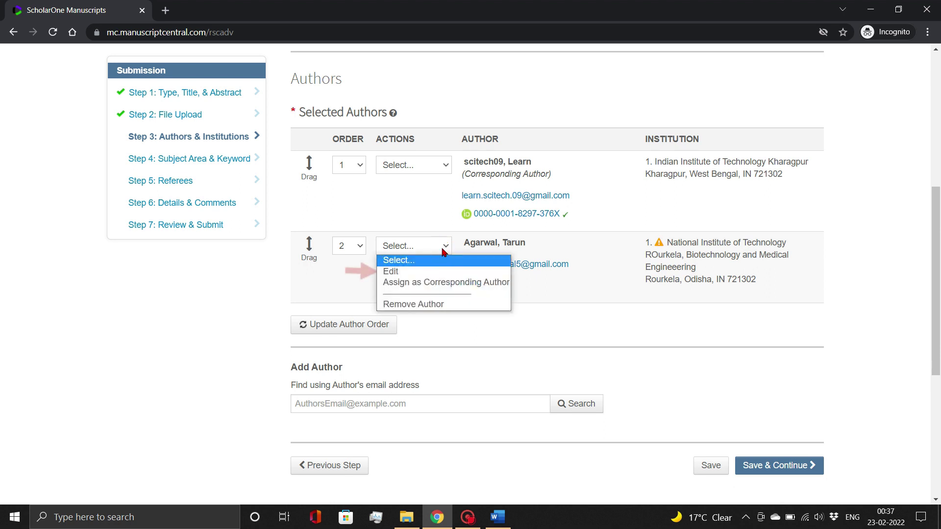
{"action": "left_click", "coordinate": [416, 273]}
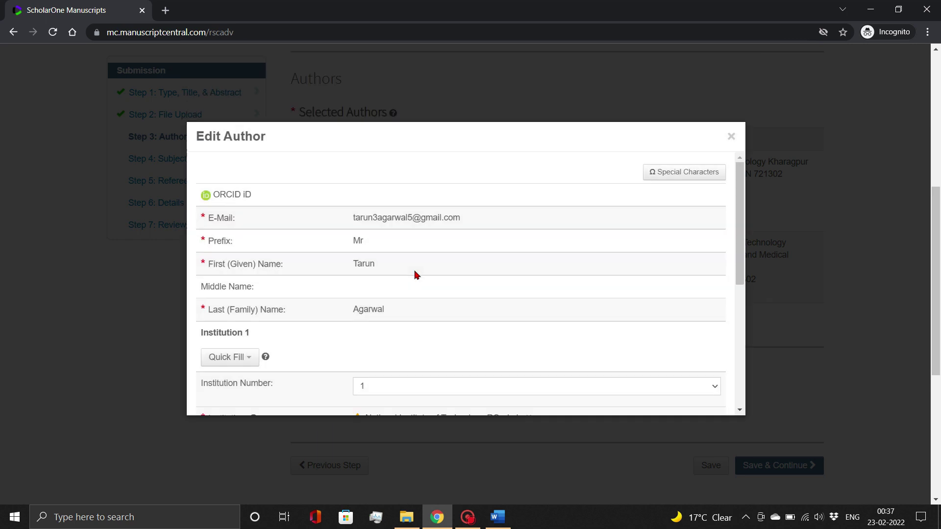
{"action": "left_click_drag", "start_coordinate": [740, 226], "coordinate": [734, 315]}
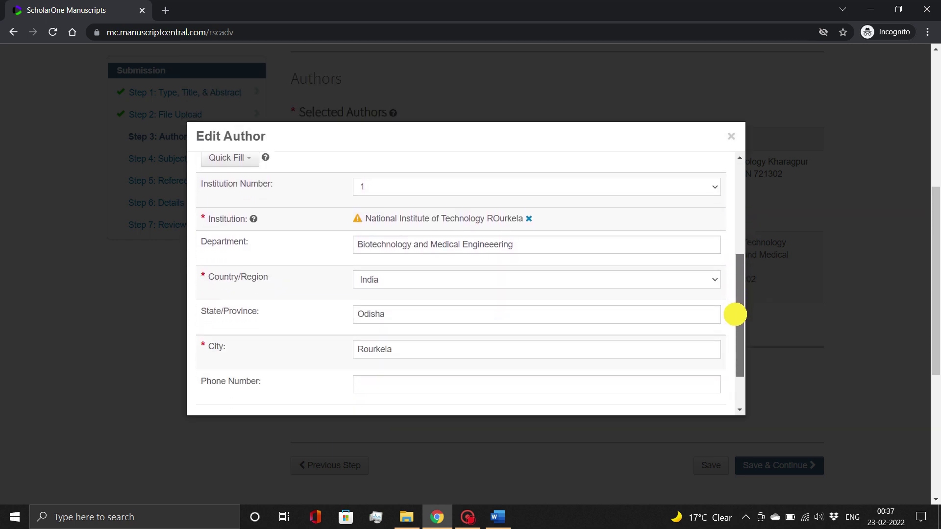
{"action": "left_click", "coordinate": [529, 221]}
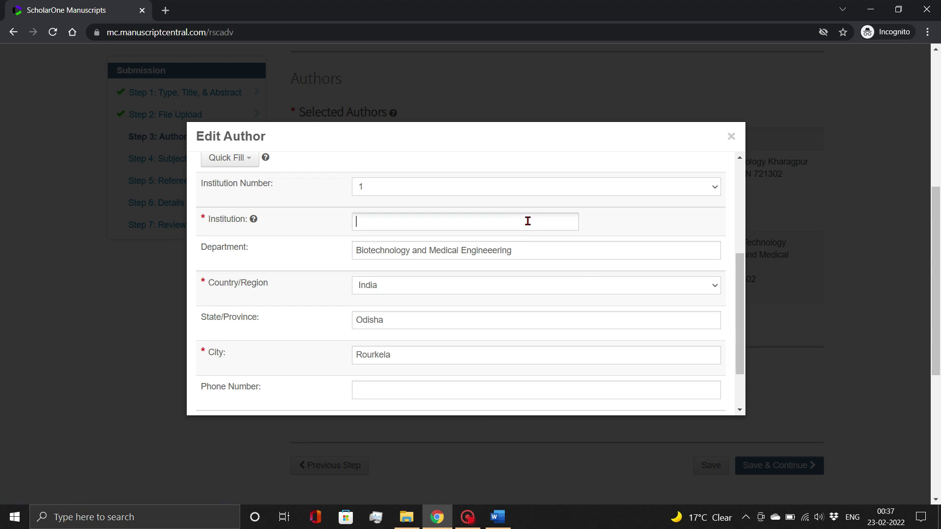
{"action": "type", "text": "Indian Institute of tech"}
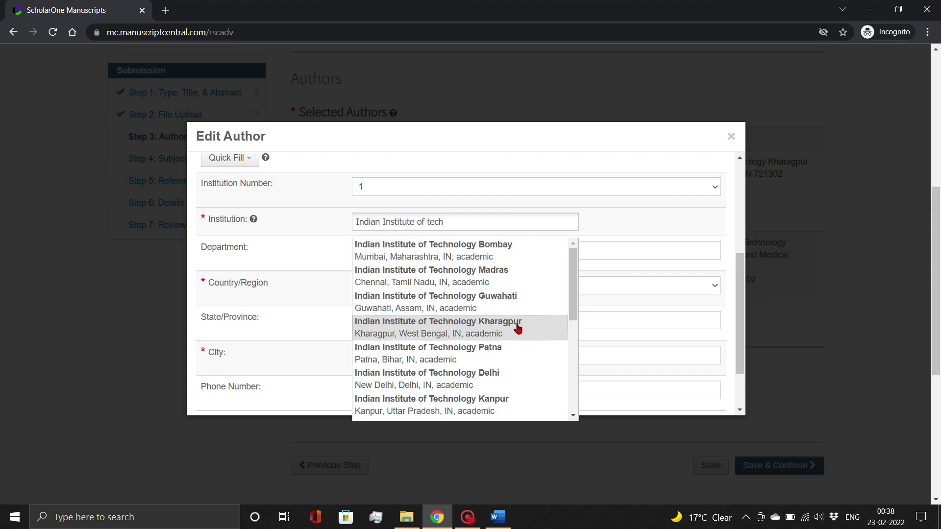
{"action": "left_click", "coordinate": [519, 327]}
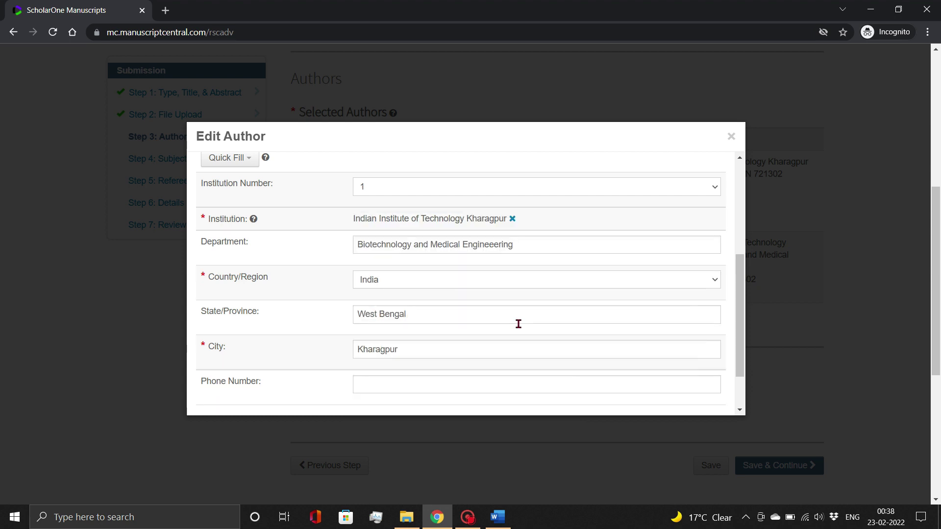
{"action": "left_click_drag", "start_coordinate": [515, 245], "coordinate": [413, 242]}
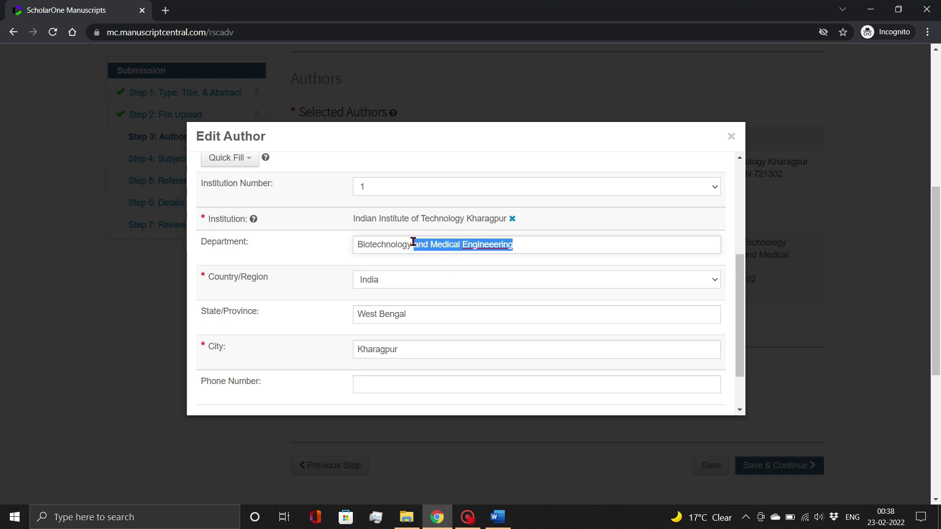
{"action": "key", "text": "BackSpace"}
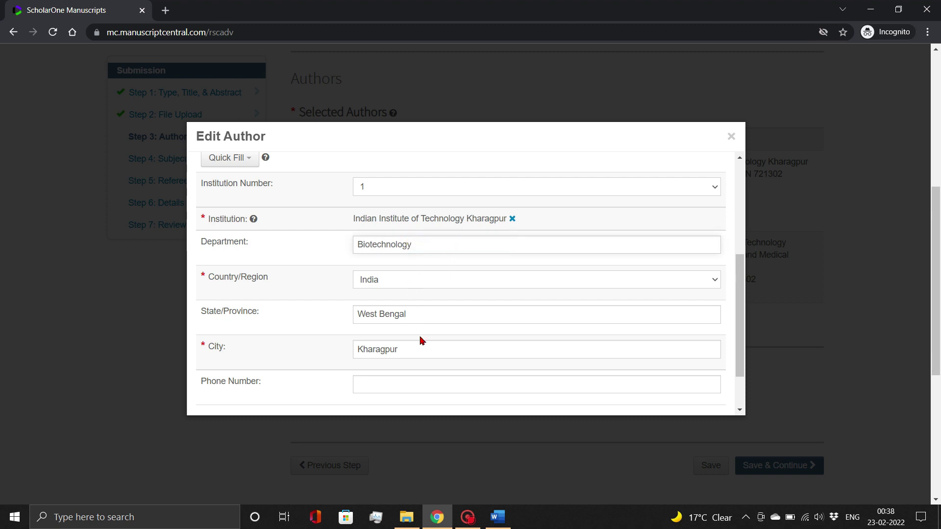
{"action": "left_click_drag", "start_coordinate": [742, 318], "coordinate": [740, 363]}
{"action": "left_click", "coordinate": [663, 395]}
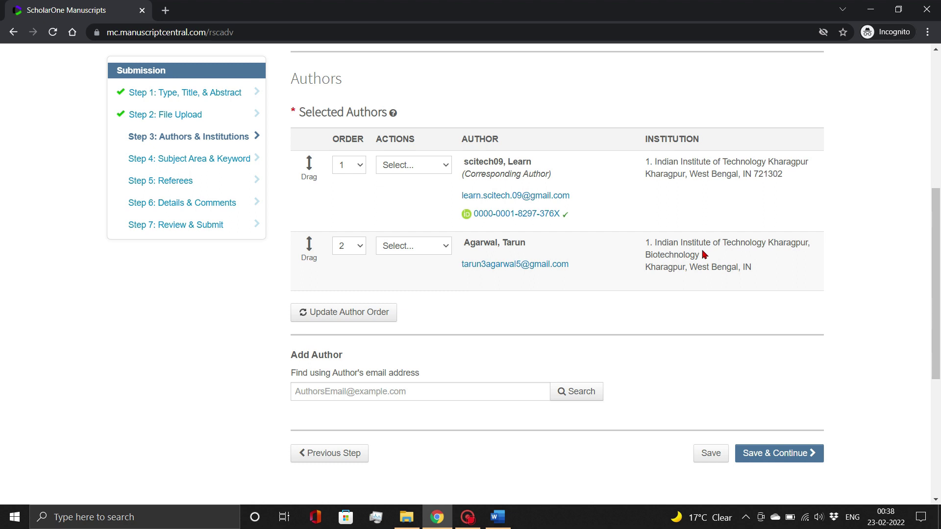
Step: Search for the co-author's second e-mail address, which finds no existing author
{"action": "left_click", "coordinate": [476, 392]}
{"action": "key", "text": "ctrl+v"}
{"action": "left_click", "coordinate": [569, 393]}
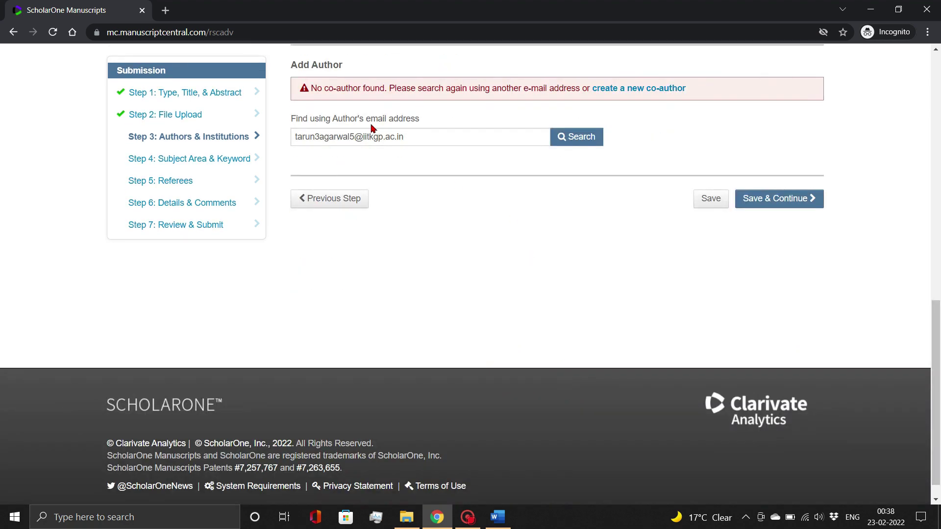
{"action": "left_click_drag", "start_coordinate": [310, 90], "coordinate": [388, 91]}
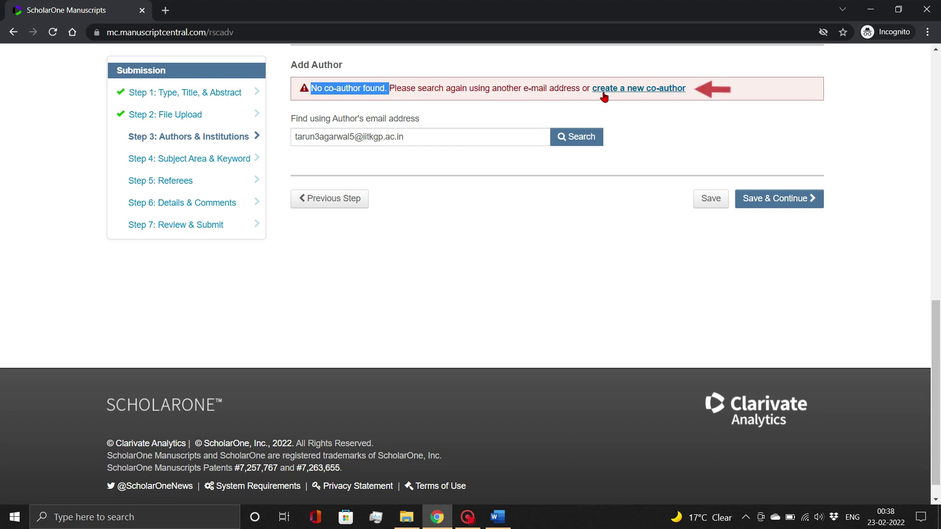
Step: Create a new co-author at Indian Institute of Technology Kharagpur, Biotechnology, and add them
{"action": "left_click", "coordinate": [630, 94]}
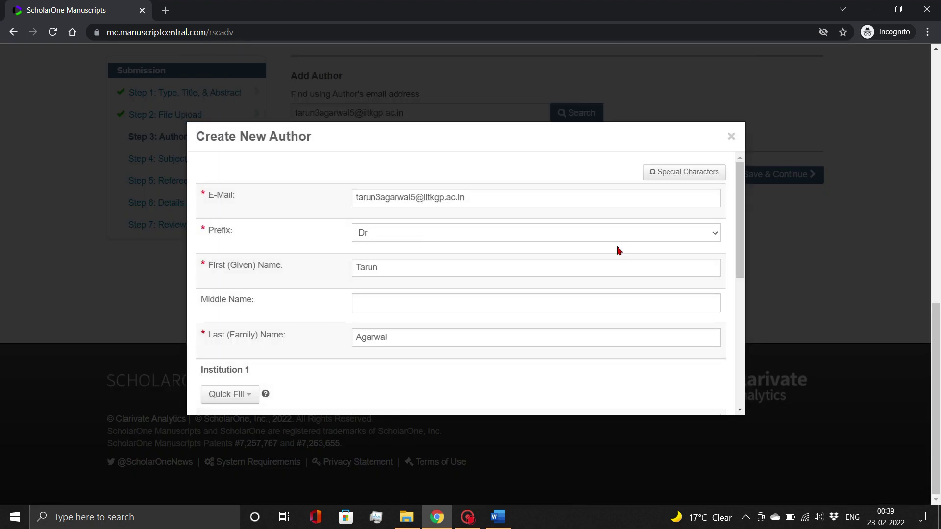
{"action": "left_click_drag", "start_coordinate": [739, 220], "coordinate": [739, 341]}
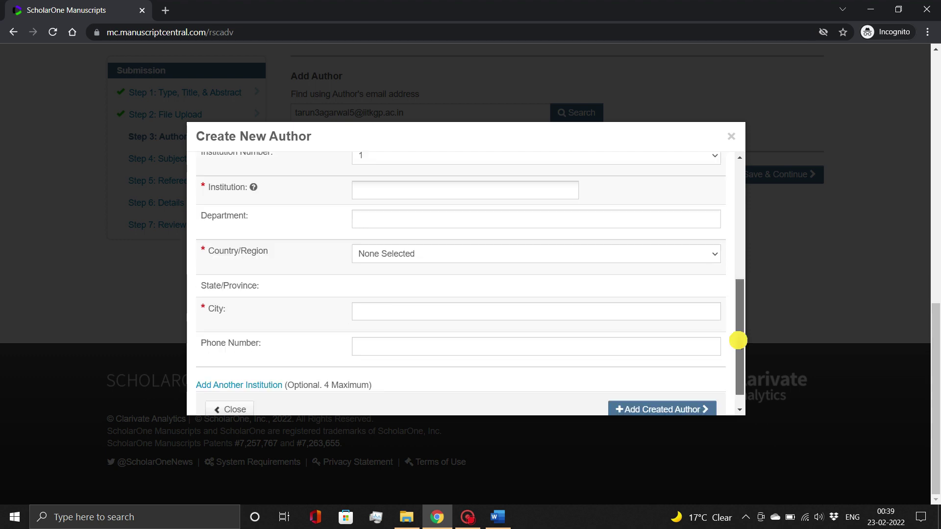
{"action": "left_click", "coordinate": [437, 186]}
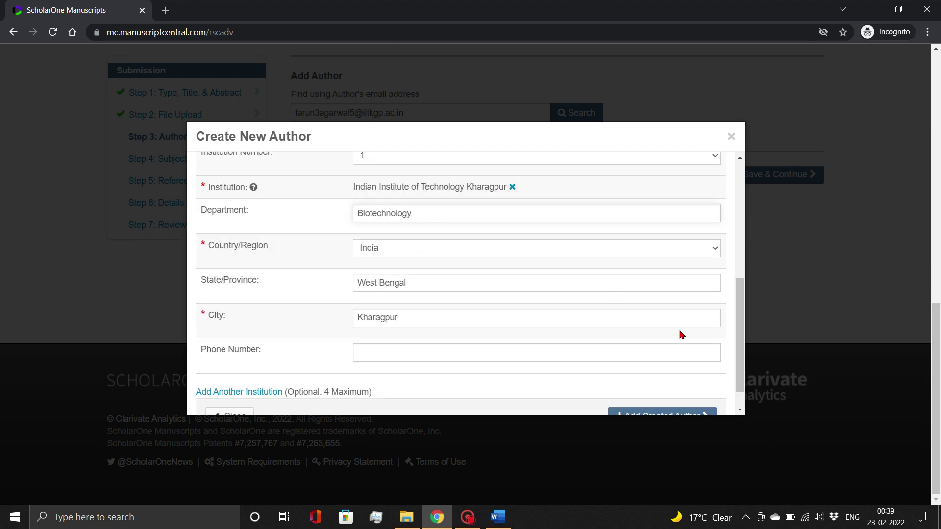
{"action": "left_click", "coordinate": [670, 413]}
{"action": "left_click_drag", "start_coordinate": [931, 346], "coordinate": [916, 263]}
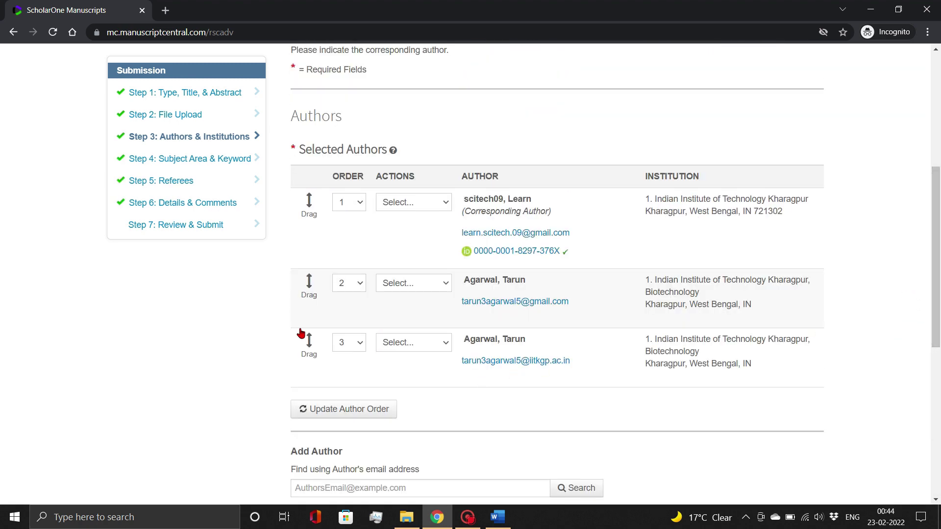
Step: Move both co-authors above the corresponding author and save the author list
{"action": "left_click_drag", "start_coordinate": [309, 292], "coordinate": [309, 204]}
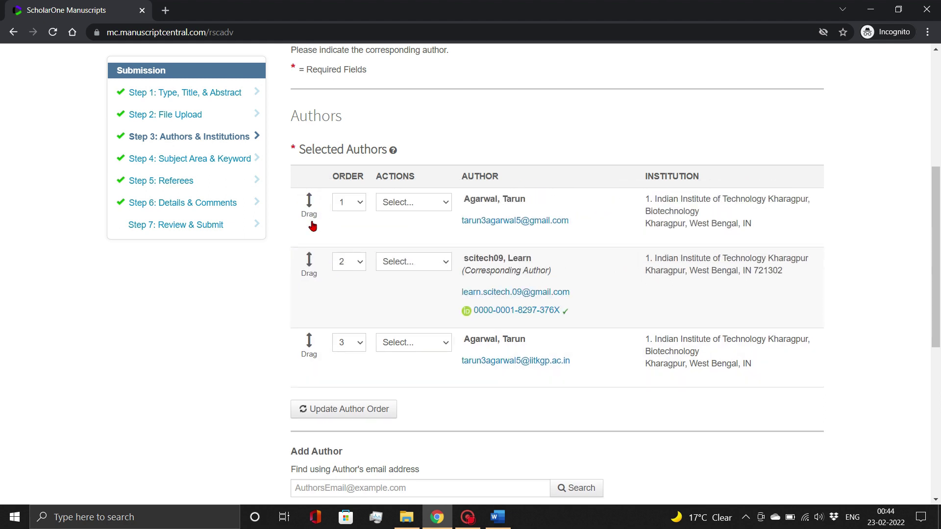
{"action": "scroll", "coordinate": [309, 274], "scroll_direction": "down", "scroll_amount": 1}
{"action": "left_click_drag", "start_coordinate": [309, 299], "coordinate": [308, 218]}
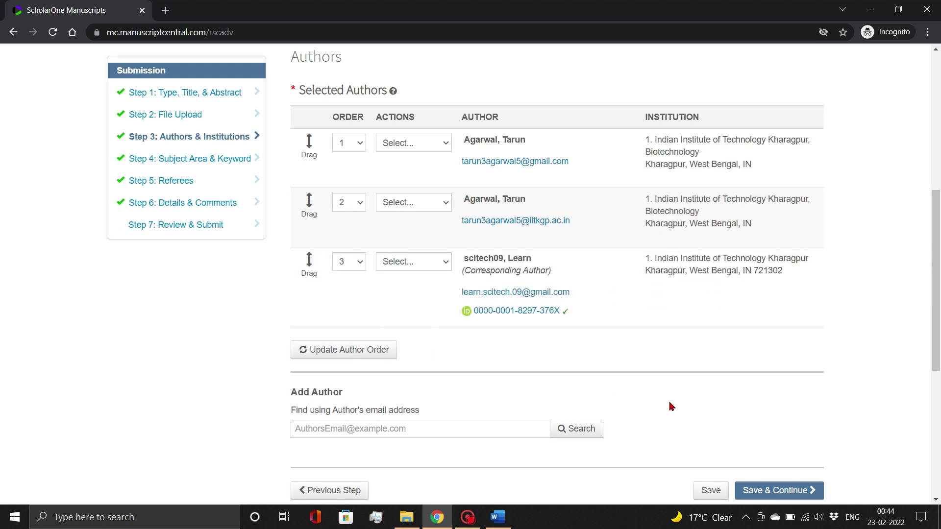
{"action": "left_click", "coordinate": [750, 491]}
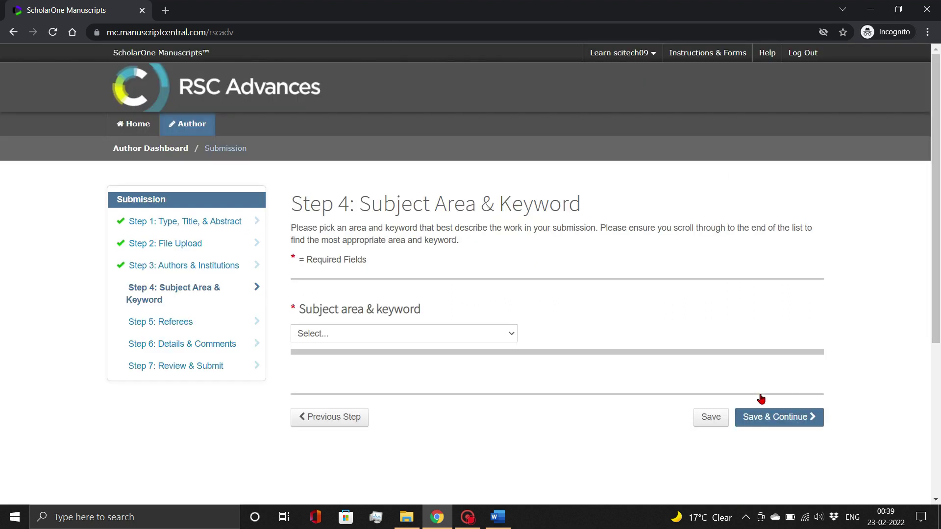
Step: Choose Biomaterials under Materials chemistry as the subject area and save Step 4
{"action": "left_click", "coordinate": [508, 338]}
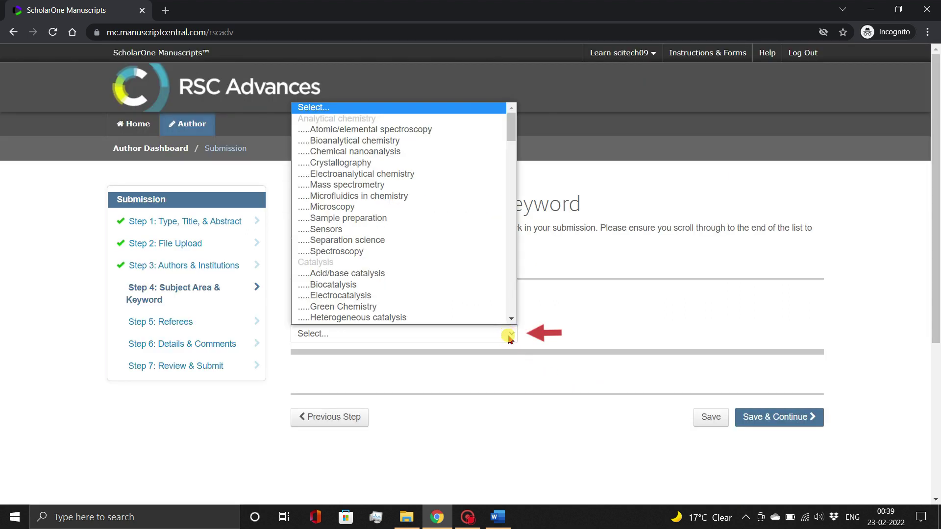
{"action": "left_click_drag", "start_coordinate": [514, 132], "coordinate": [512, 247]}
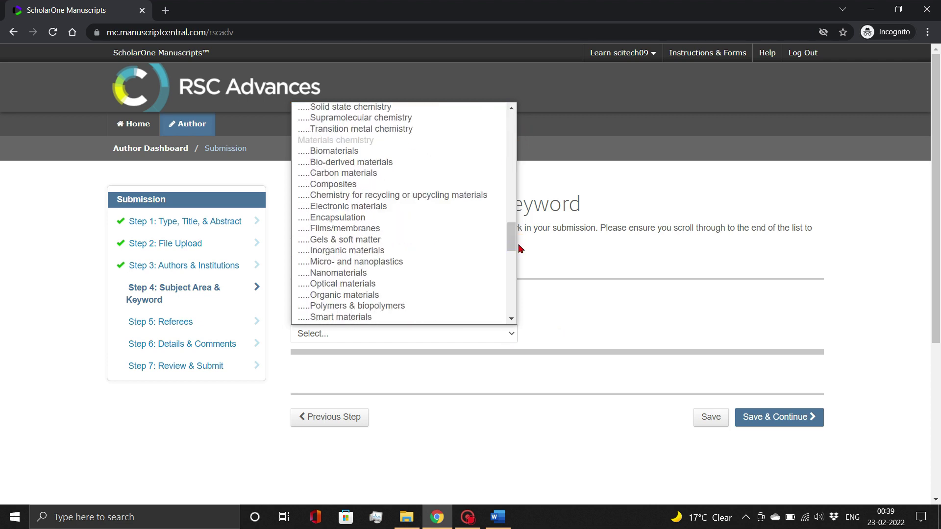
{"action": "left_click", "coordinate": [380, 152]}
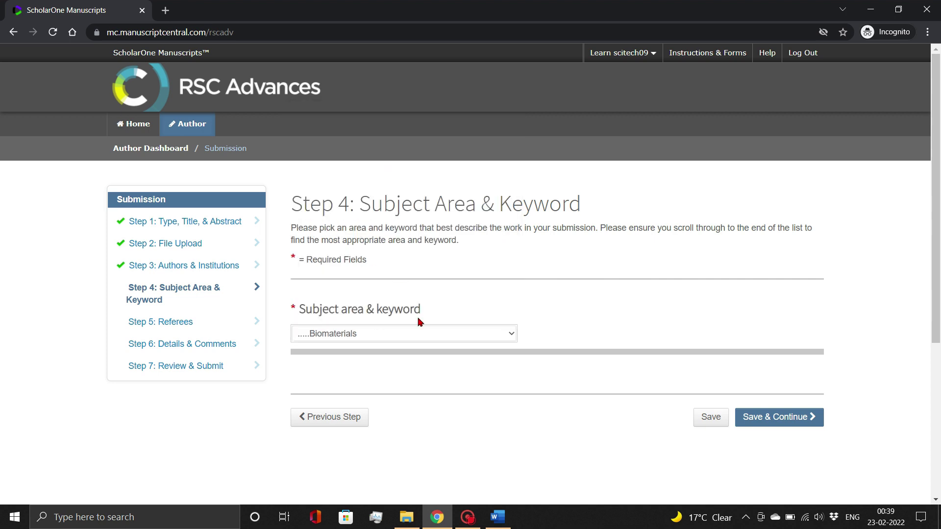
{"action": "left_click", "coordinate": [786, 424]}
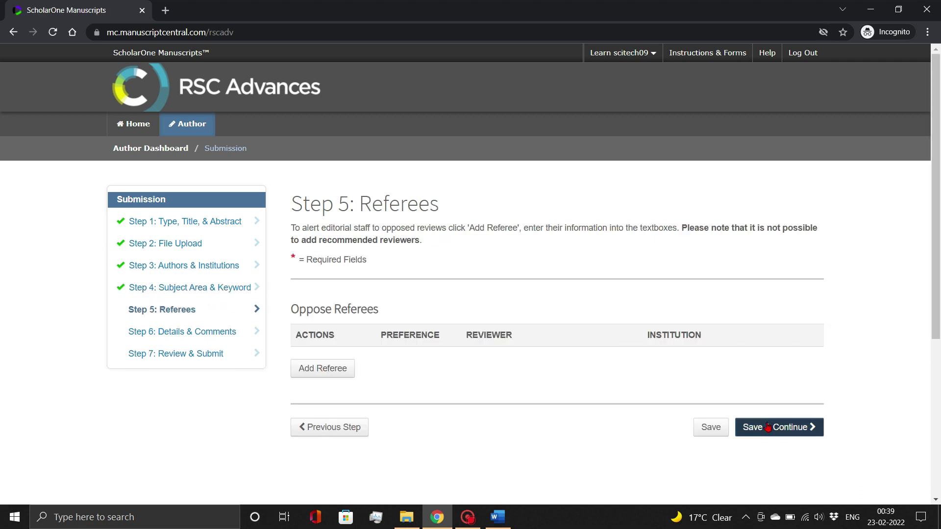
Step: Leave Oppose Referees empty by closing the Add Referee form without adding anyone
{"action": "left_click_drag", "start_coordinate": [685, 228], "coordinate": [371, 251]}
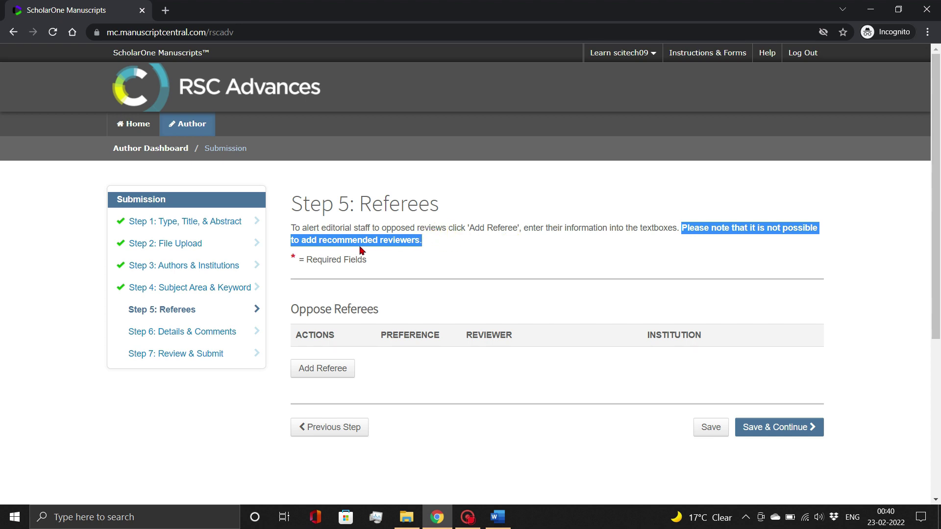
{"action": "left_click", "coordinate": [430, 272]}
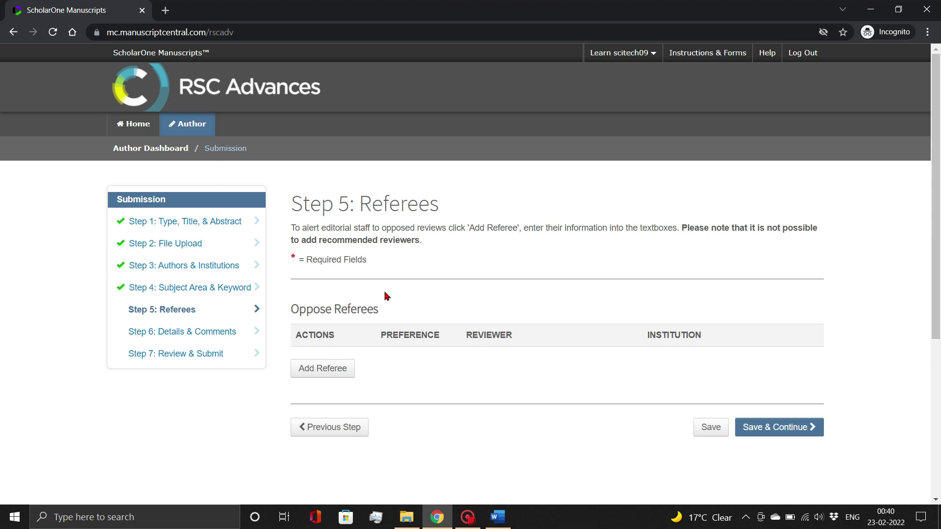
{"action": "left_click_drag", "start_coordinate": [293, 311], "coordinate": [380, 320]}
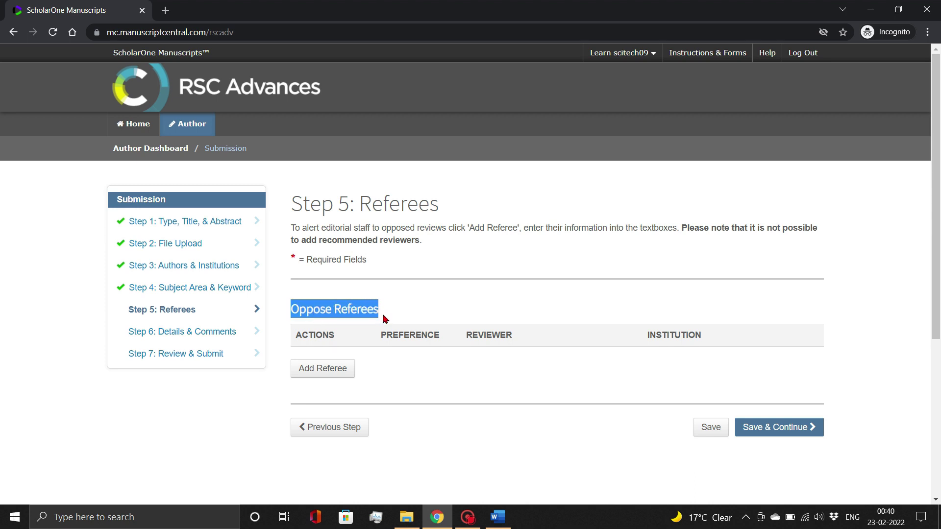
{"action": "left_click", "coordinate": [331, 369]}
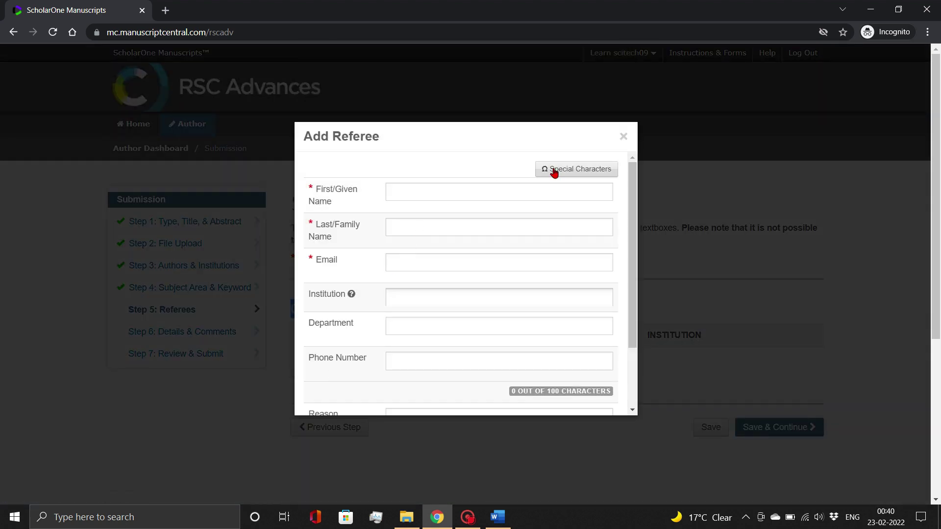
{"action": "mouse_move", "coordinate": [631, 184]}
{"action": "left_mouse_down"}
{"action": "mouse_move", "coordinate": [634, 259]}
{"action": "mouse_move", "coordinate": [621, 184]}
{"action": "left_mouse_up"}
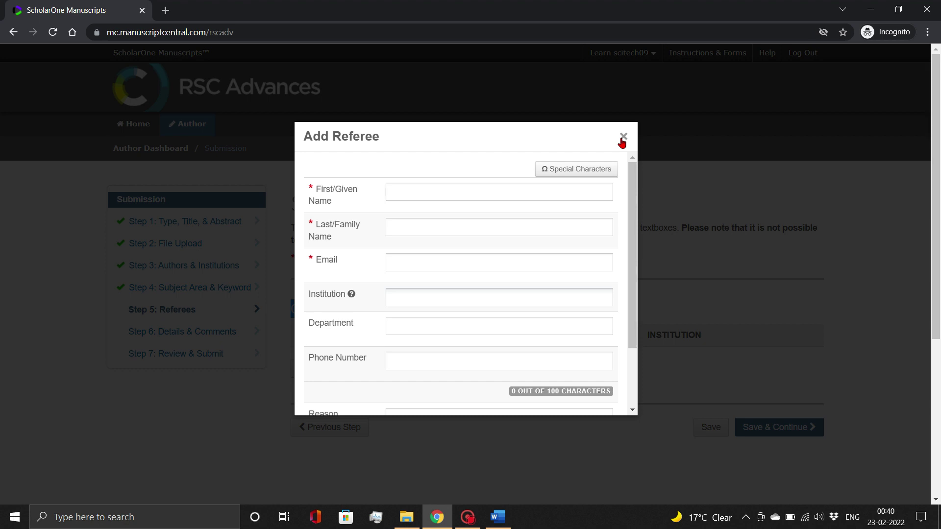
{"action": "left_click", "coordinate": [623, 141]}
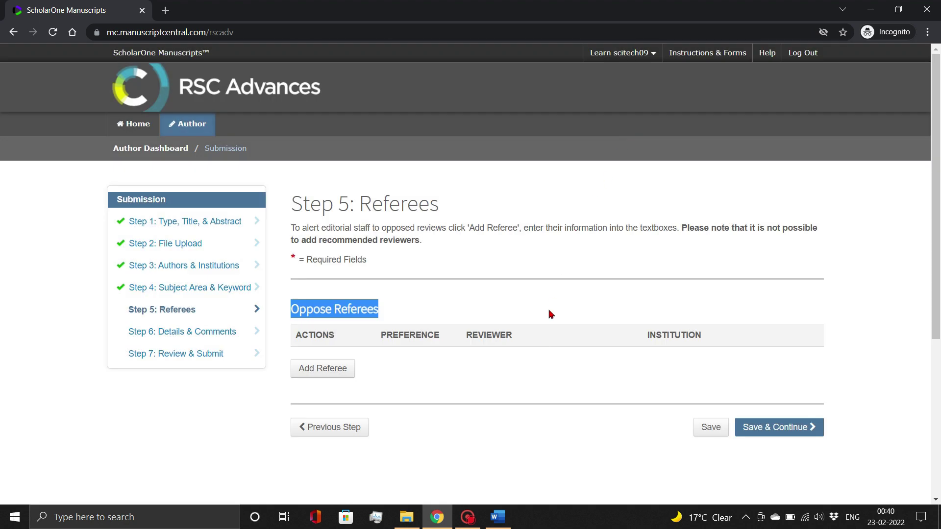
Step: Save Step 5 with no opposed referees and continue to Details & Comments
{"action": "left_click", "coordinate": [543, 367]}
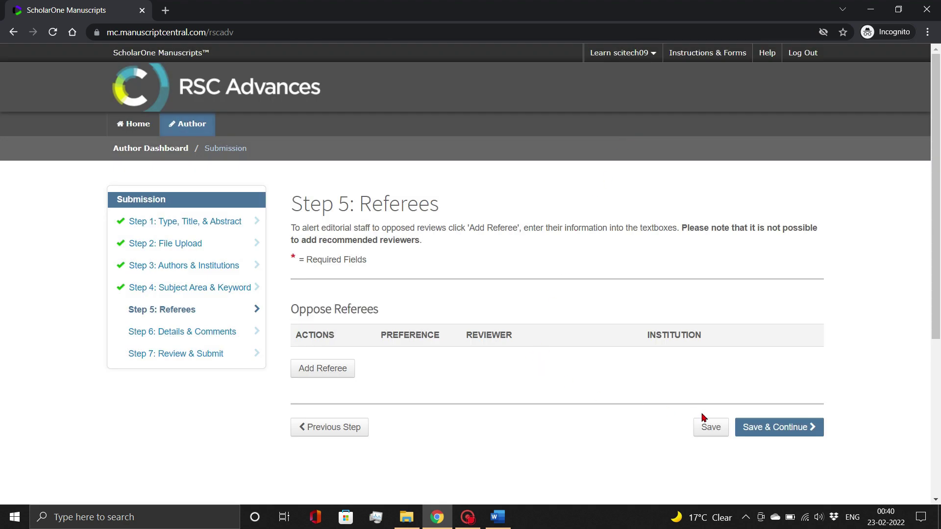
{"action": "left_click", "coordinate": [759, 430]}
{"action": "left_click", "coordinate": [759, 430]}
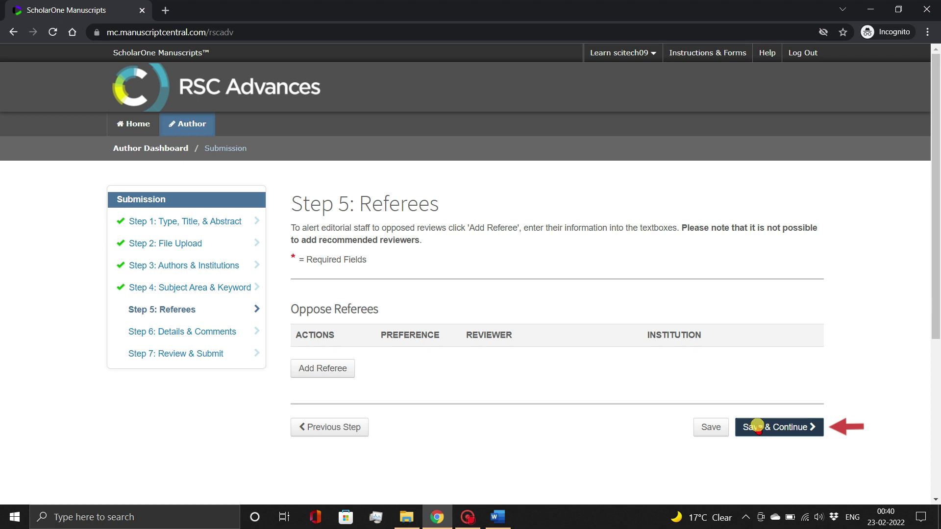
{"action": "left_click_drag", "start_coordinate": [935, 83], "coordinate": [935, 146]}
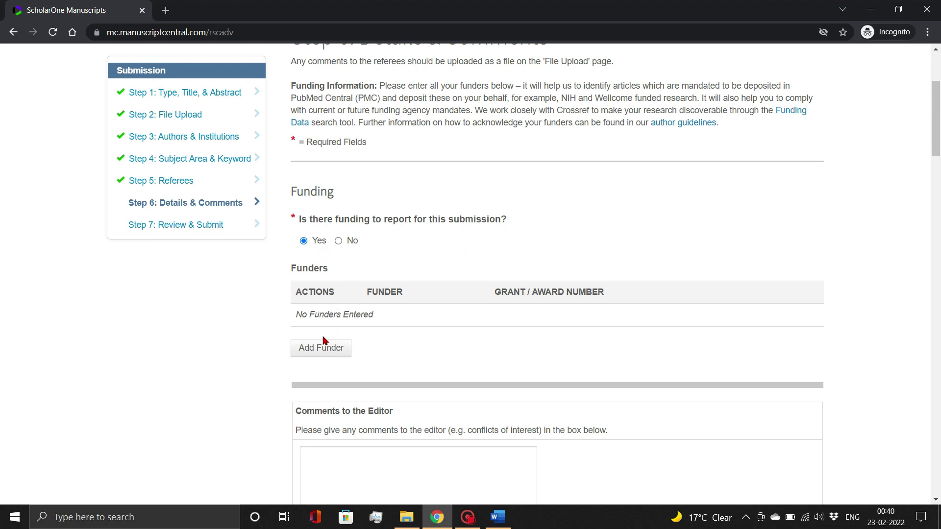
Step: Dismiss the Add Funder form without adding a funder and answer No to funding
{"action": "left_click", "coordinate": [320, 351]}
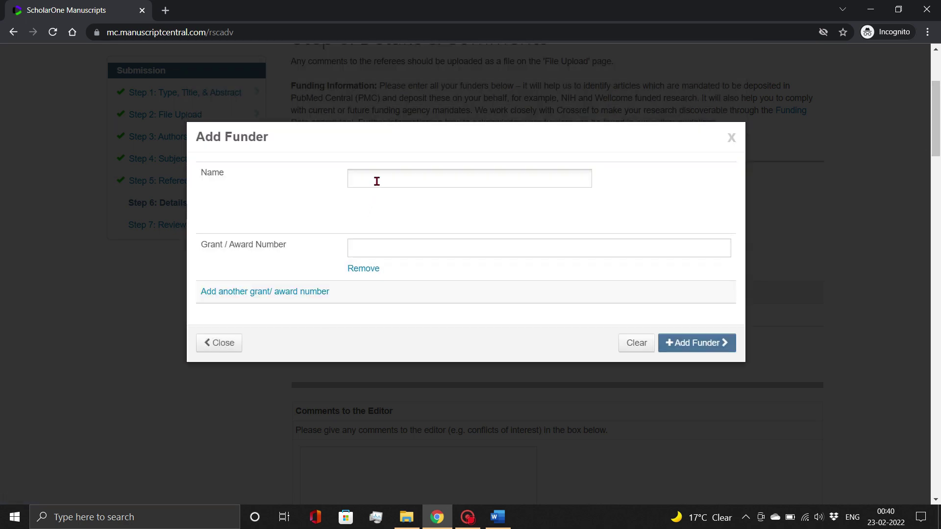
{"action": "left_click", "coordinate": [356, 176]}
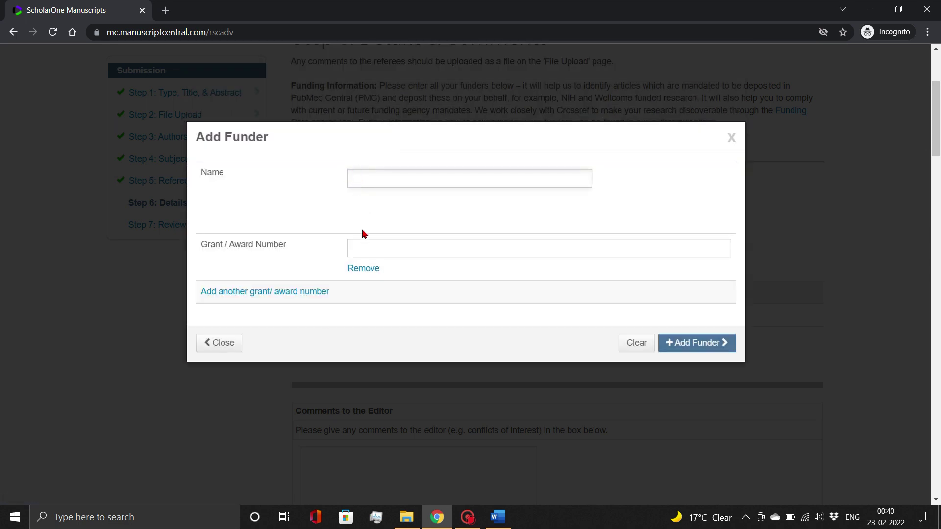
{"action": "left_click", "coordinate": [362, 246]}
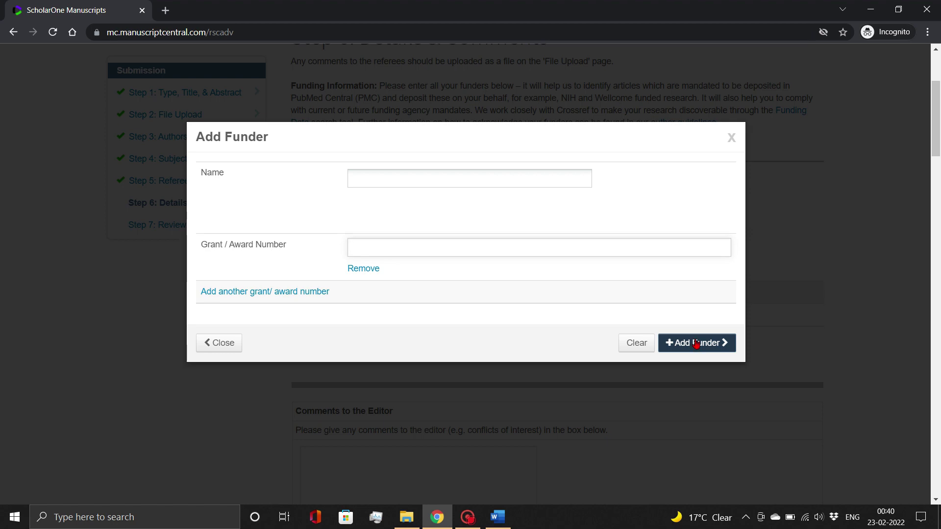
{"action": "left_click", "coordinate": [235, 345]}
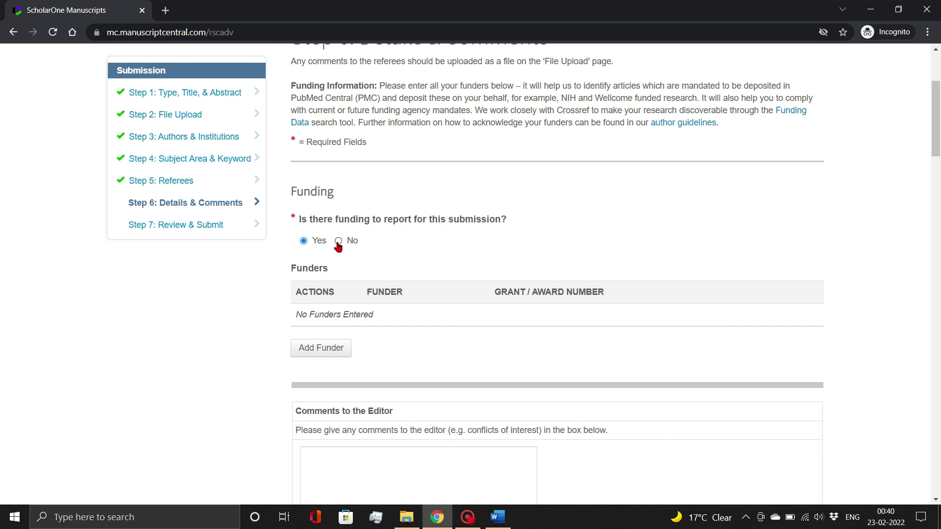
{"action": "left_click", "coordinate": [338, 244]}
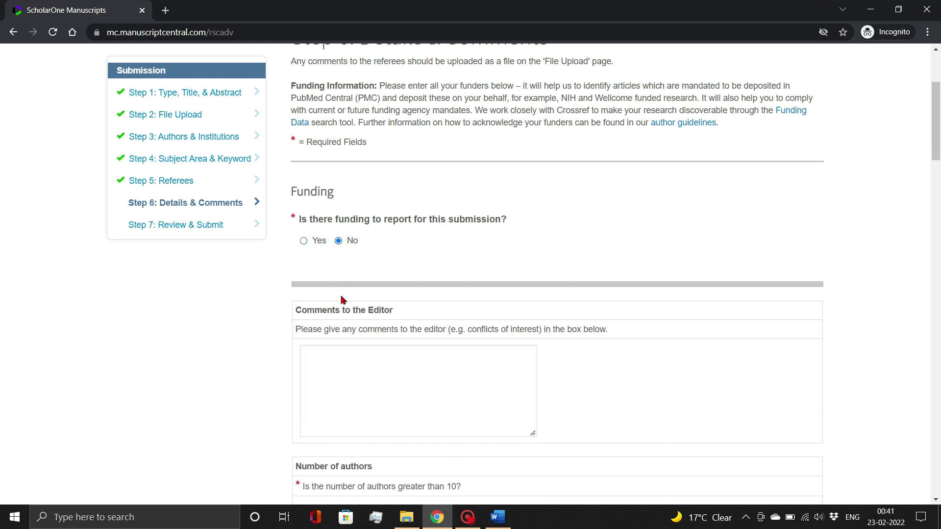
Step: Paste the no-competing-interests statement into Comments to the Editor
{"action": "left_click", "coordinate": [329, 352]}
{"action": "type", "text": "The authors declare that they have no known competing financial interests or personal relationships that could have appeared to influence the work reported in this paper."}
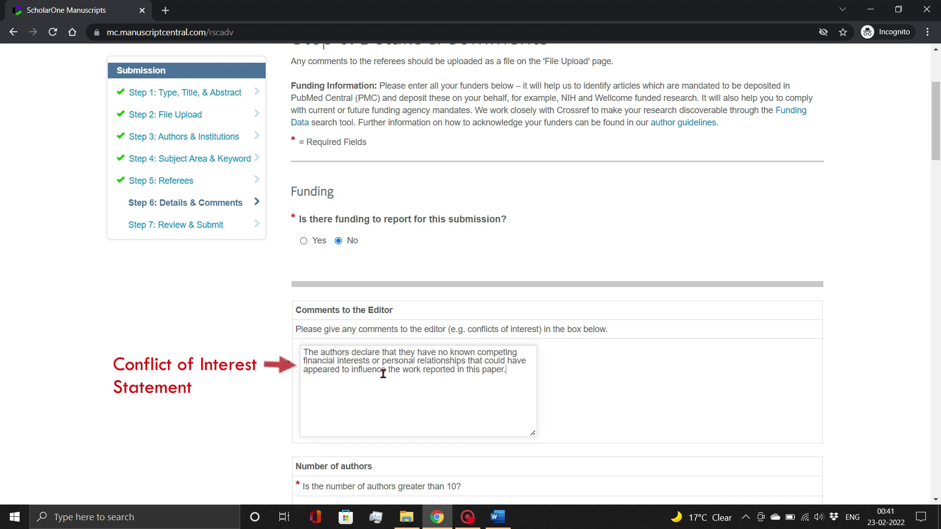
{"action": "left_click_drag", "start_coordinate": [937, 149], "coordinate": [938, 211]}
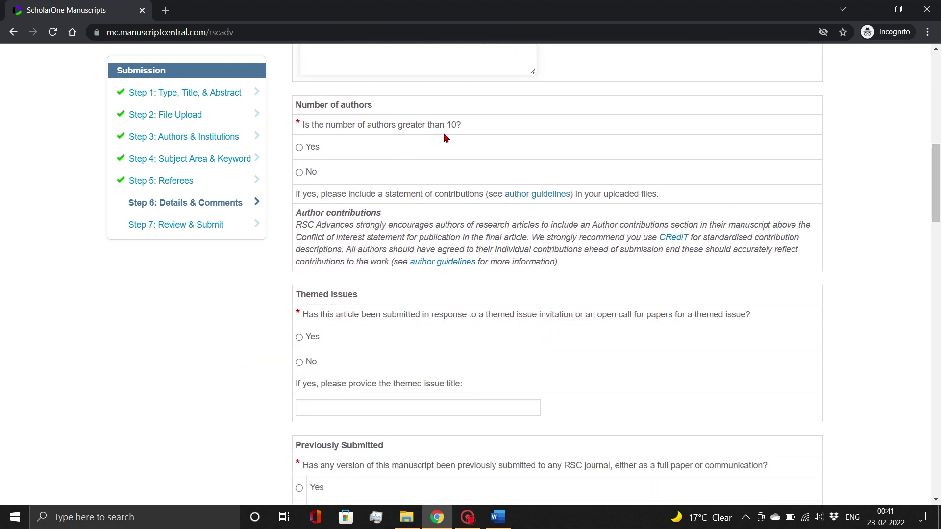
Step: Answer No to more than 10 authors, themed issue, and previous RSC submission
{"action": "left_click", "coordinate": [298, 174]}
{"action": "left_click", "coordinate": [299, 365]}
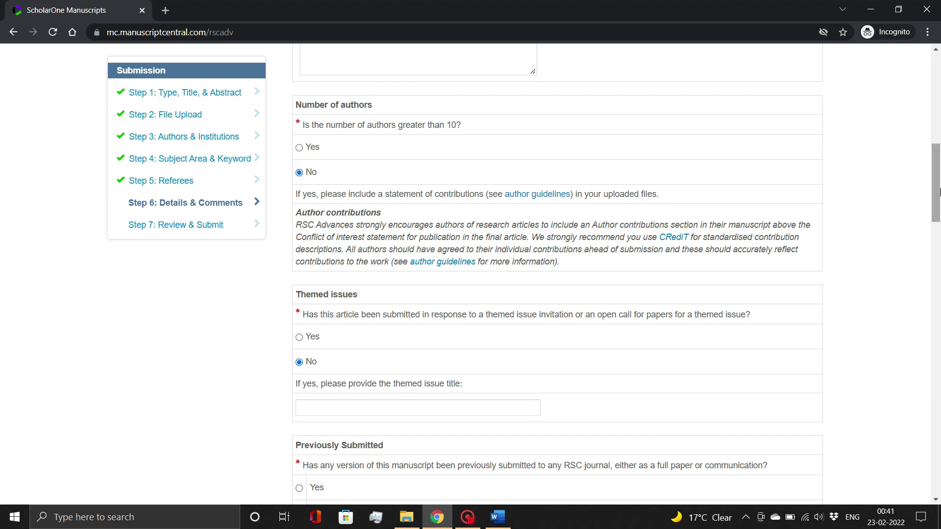
{"action": "scroll", "coordinate": [490, 303], "scroll_direction": "down", "scroll_amount": 5}
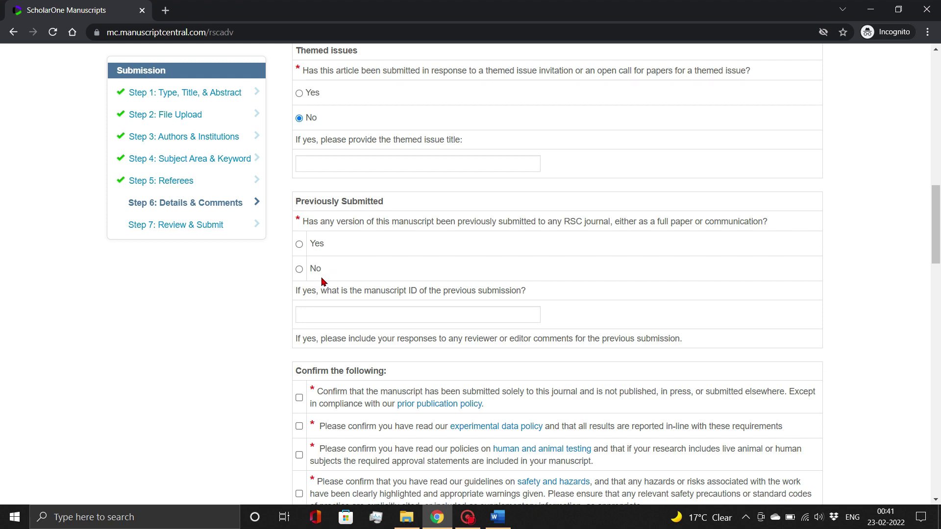
{"action": "left_click", "coordinate": [299, 270]}
{"action": "left_click_drag", "start_coordinate": [935, 211], "coordinate": [936, 259]}
Step: Tick the sole-submission, testing-policy, safety and no-conflict confirmations, and answer No to crystal data
{"action": "left_click", "coordinate": [300, 115]}
{"action": "left_click", "coordinate": [299, 171]}
{"action": "left_click", "coordinate": [299, 209]}
{"action": "left_click", "coordinate": [299, 287]}
{"action": "left_click", "coordinate": [299, 399]}
{"action": "left_click_drag", "start_coordinate": [937, 277], "coordinate": [937, 350]}
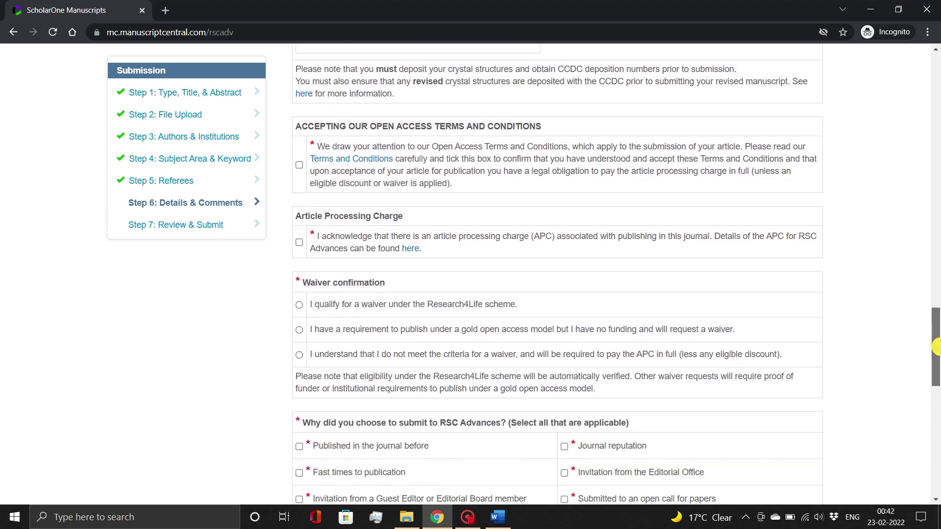
Step: Accept the Open Access terms and choose to pay the APC in full
{"action": "left_click", "coordinate": [299, 167]}
{"action": "left_click", "coordinate": [299, 356]}
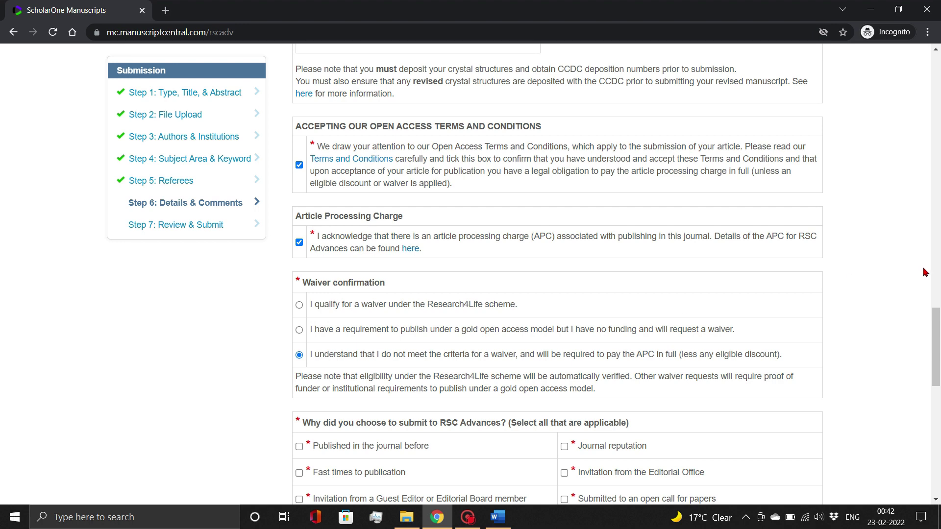
{"action": "left_click_drag", "start_coordinate": [936, 319], "coordinate": [936, 371]}
Step: Pick three reasons for choosing RSC Advances: published before, marketing email, conference advert; then save
{"action": "left_click_drag", "start_coordinate": [306, 122], "coordinate": [507, 122]}
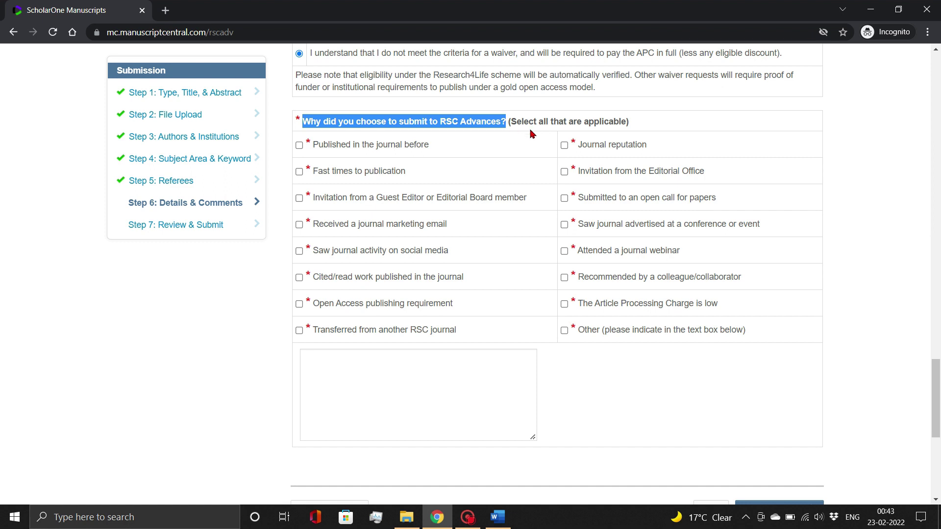
{"action": "left_click", "coordinate": [673, 110]}
{"action": "left_click", "coordinate": [299, 145]}
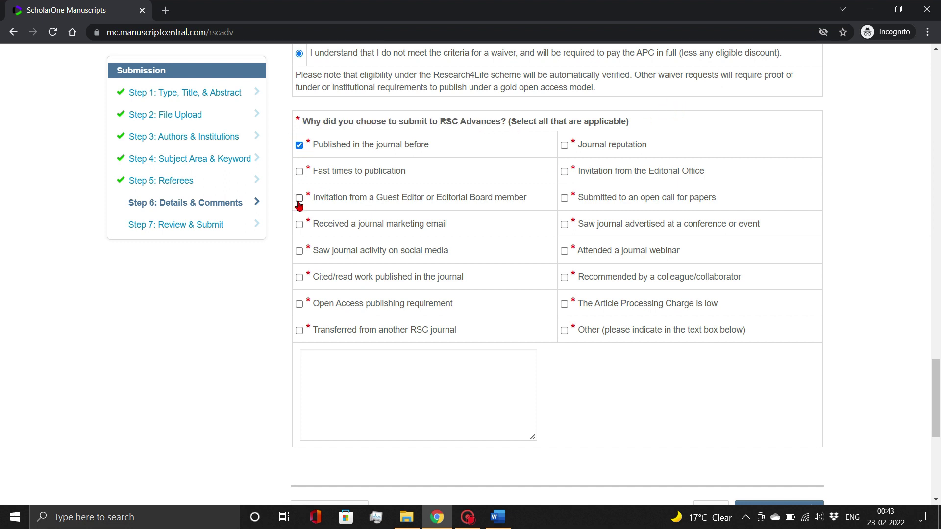
{"action": "left_click", "coordinate": [299, 225]}
{"action": "left_click", "coordinate": [565, 225]}
{"action": "left_click_drag", "start_coordinate": [937, 358], "coordinate": [936, 407]}
{"action": "left_click", "coordinate": [790, 272]}
{"action": "left_click", "coordinate": [791, 272]}
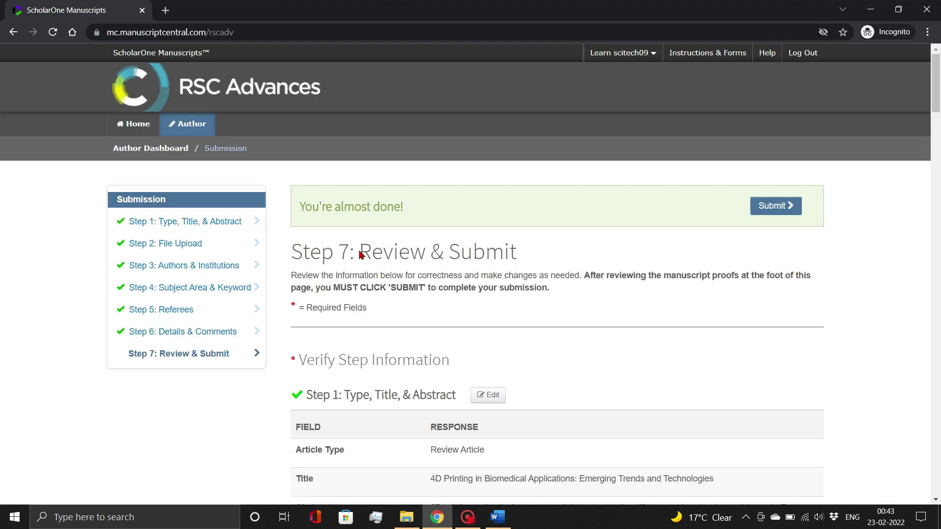
Step: Open the manuscript's PDF proof from the bottom of the Review & Submit page
{"action": "left_click_drag", "start_coordinate": [360, 251], "coordinate": [521, 256]}
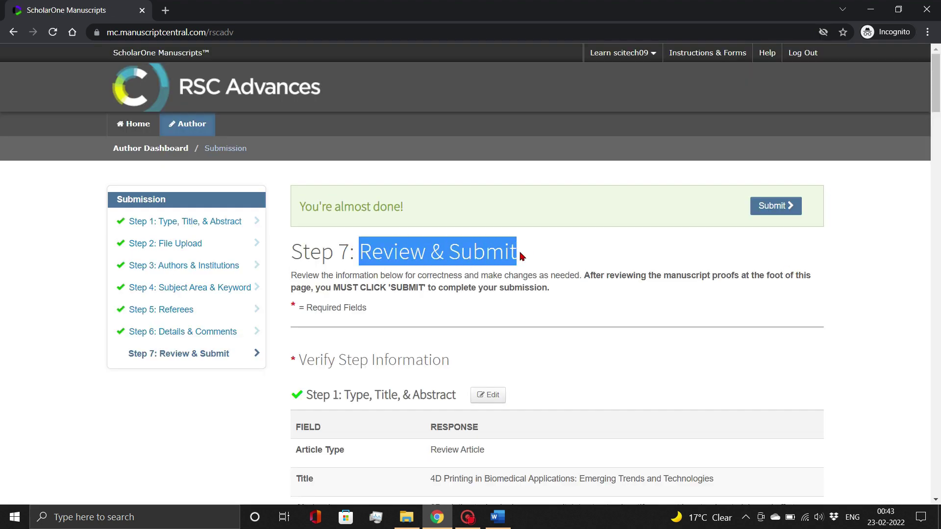
{"action": "left_click_drag", "start_coordinate": [936, 79], "coordinate": [936, 429]}
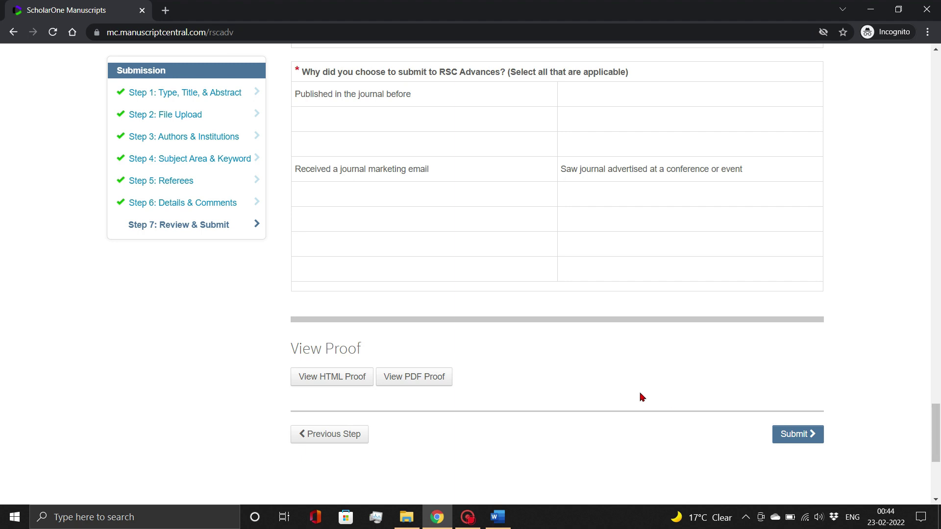
{"action": "left_click", "coordinate": [418, 378]}
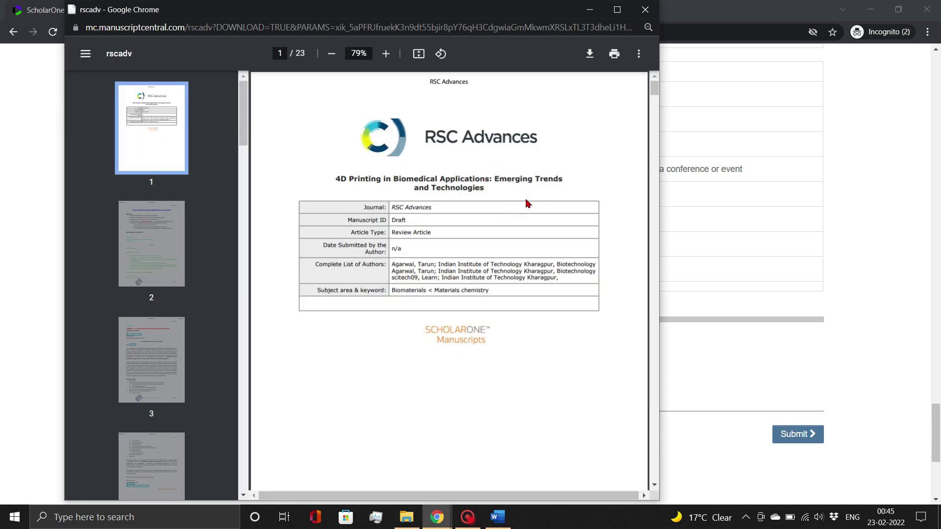
Step: Look through the proof to its last page 23, then close it to return to the submission
{"action": "left_click_drag", "start_coordinate": [655, 87], "coordinate": [668, 475]}
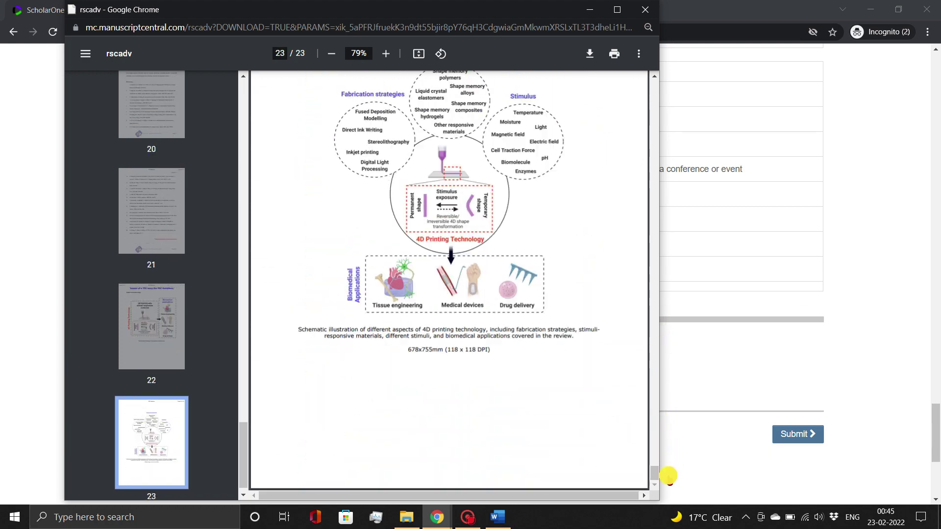
{"action": "left_click", "coordinate": [789, 438]}
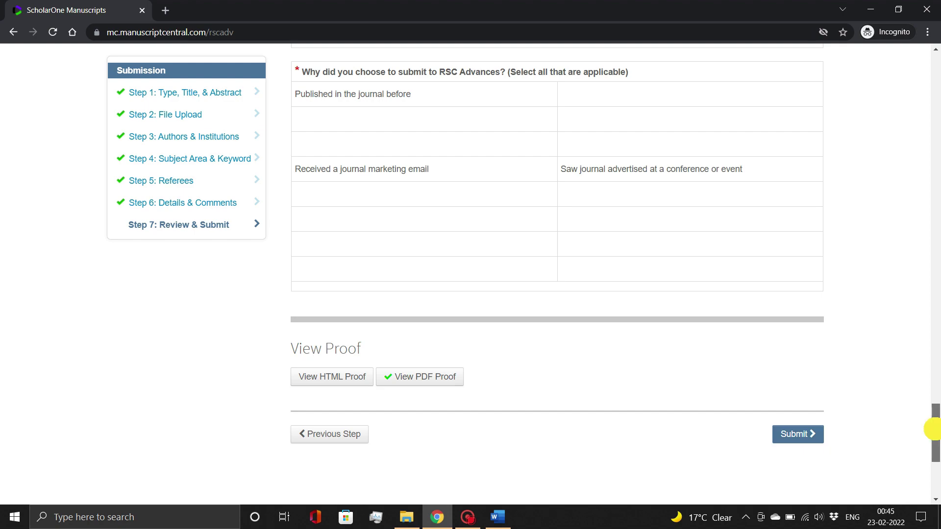
{"action": "left_click_drag", "start_coordinate": [932, 429], "coordinate": [885, 178]}
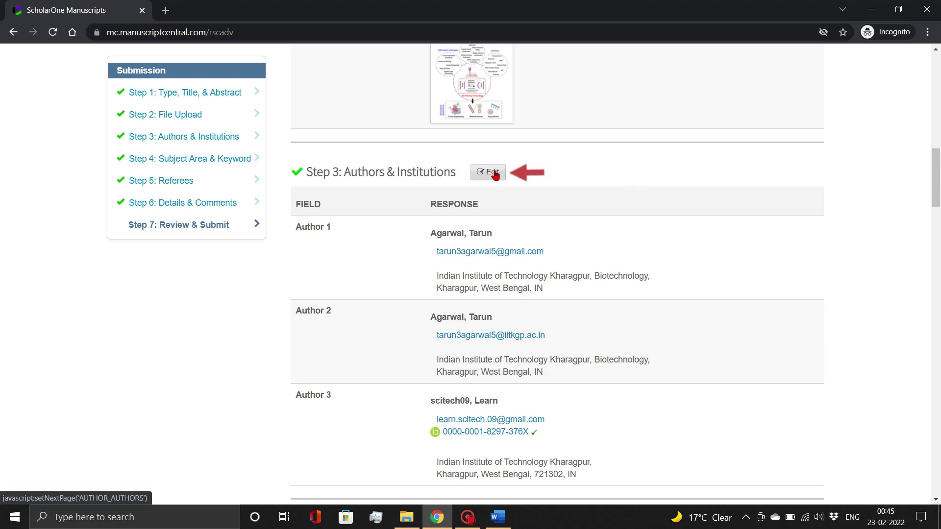